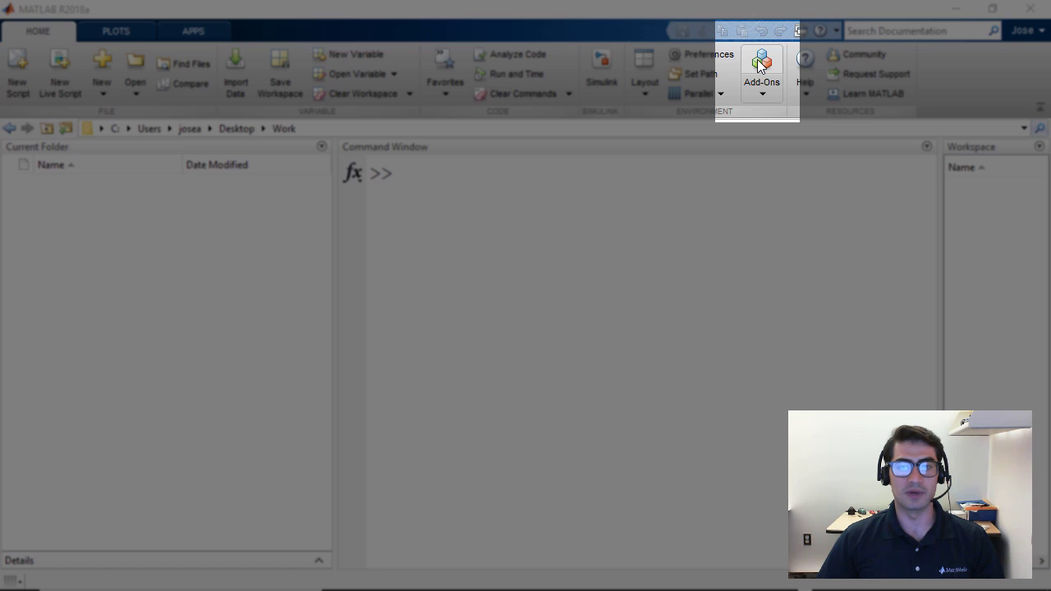
# - Find 'robotics playground' in Add-On Explorer and install it, agreeing to its license
pyautogui.click(761, 67)
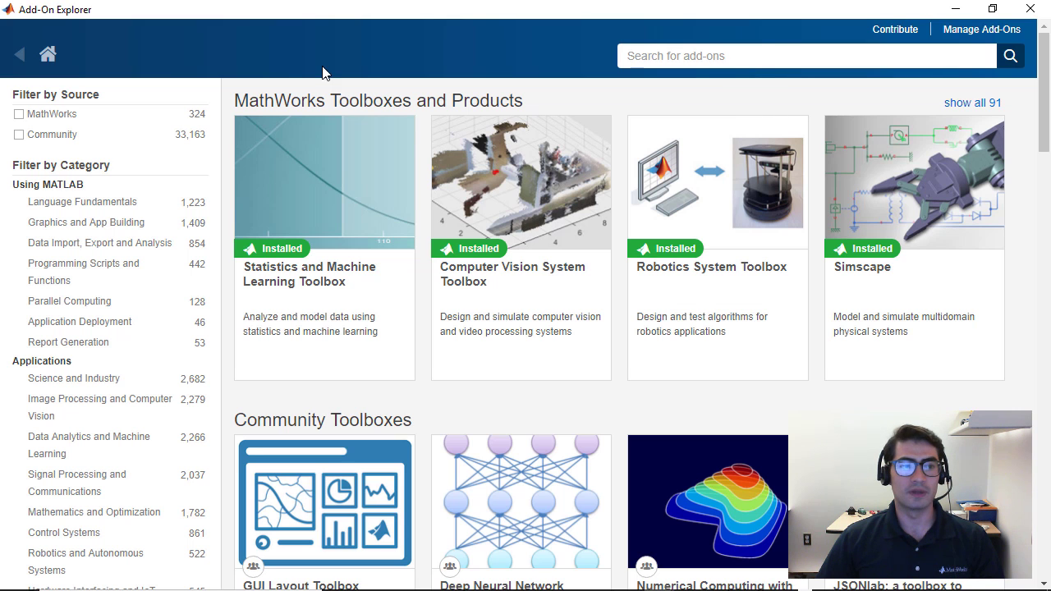
pyautogui.click(658, 56)
pyautogui.write('rob')
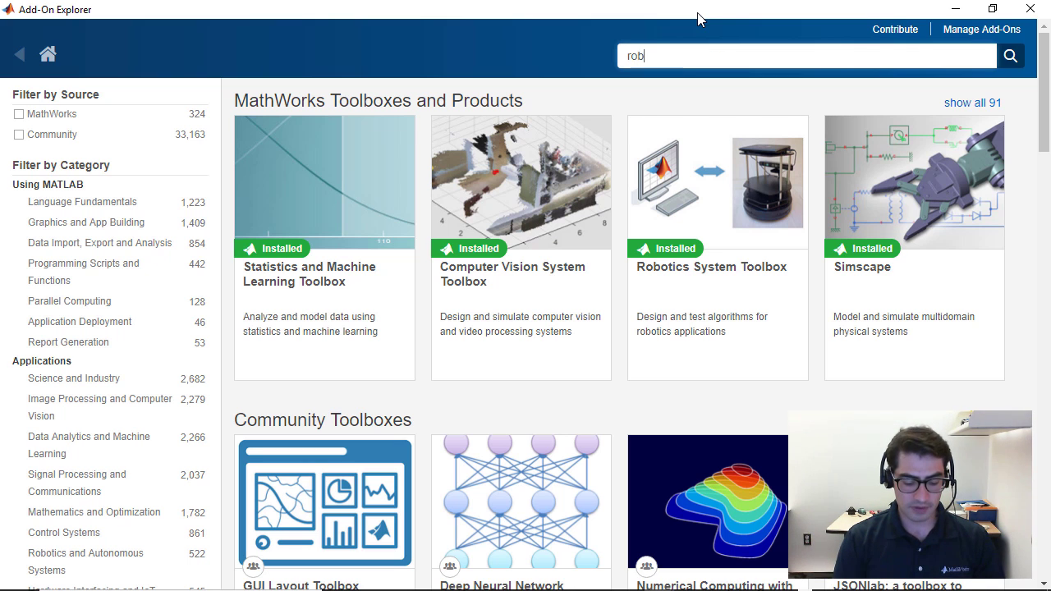
pyautogui.write('otics p')
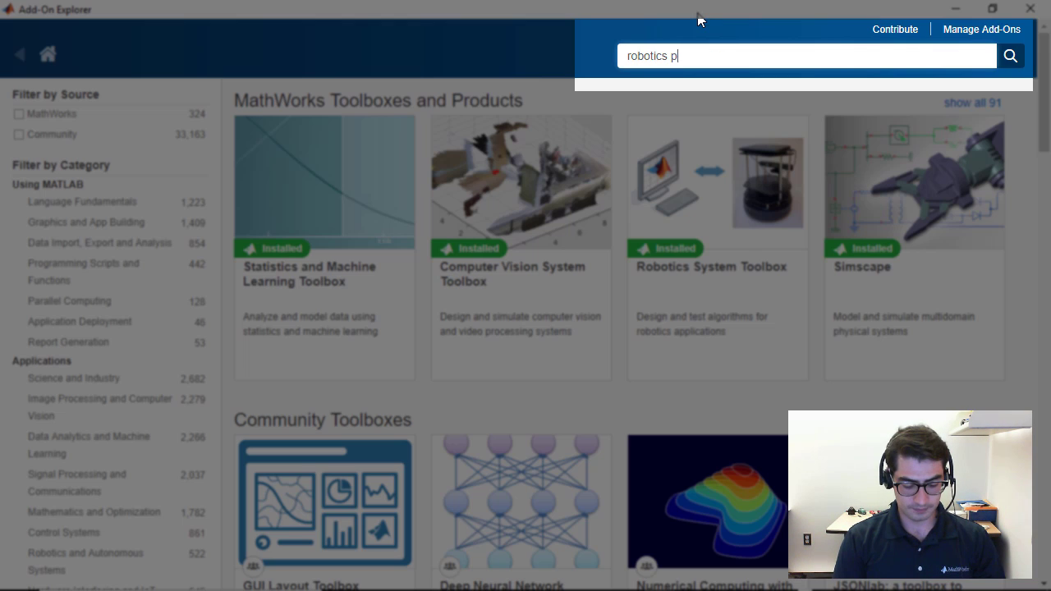
pyautogui.write('layground')
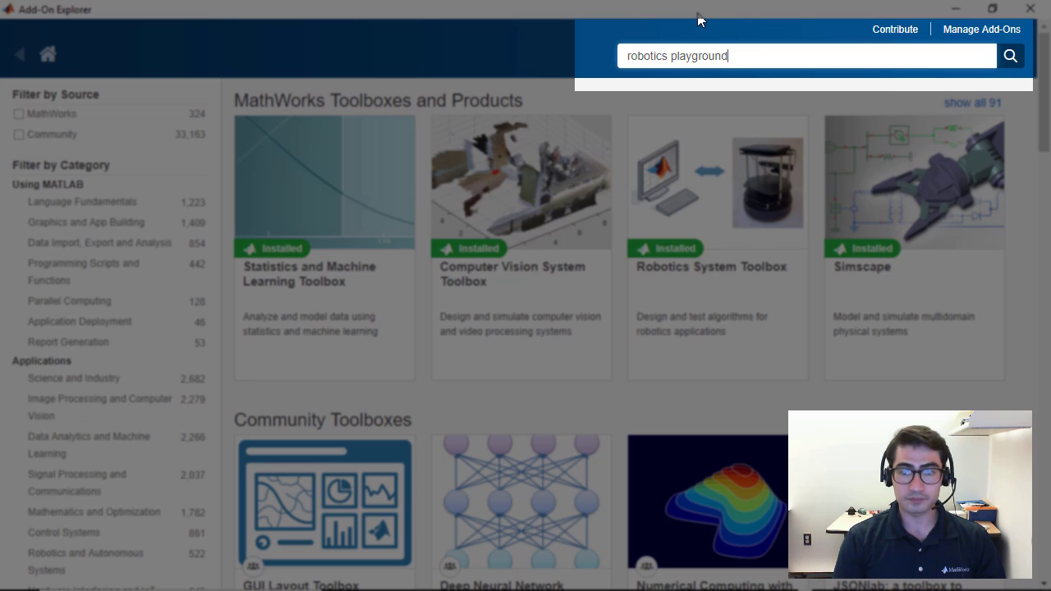
pyautogui.press('Return')
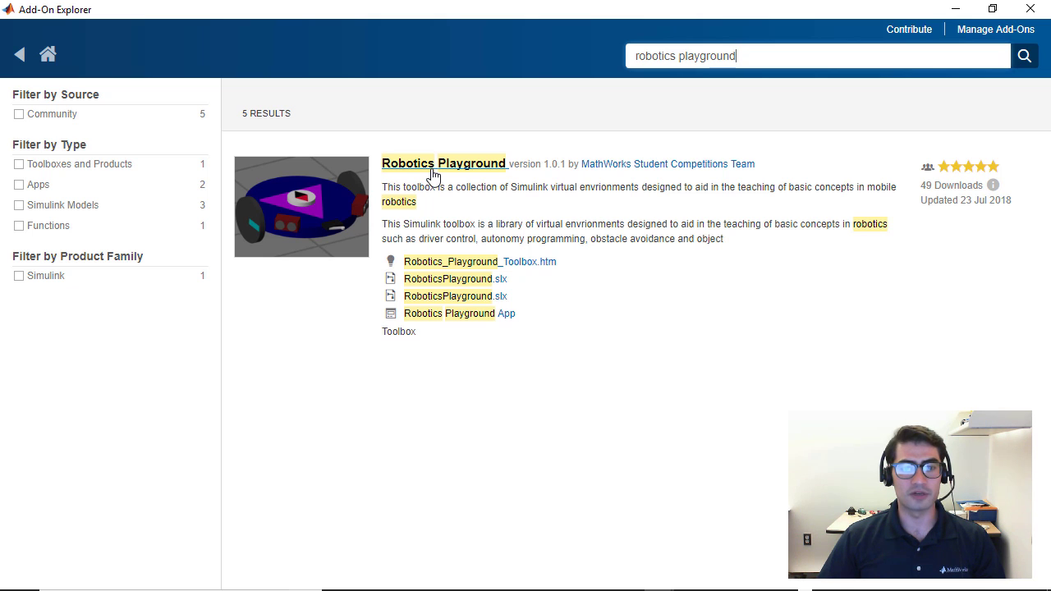
pyautogui.click(427, 167)
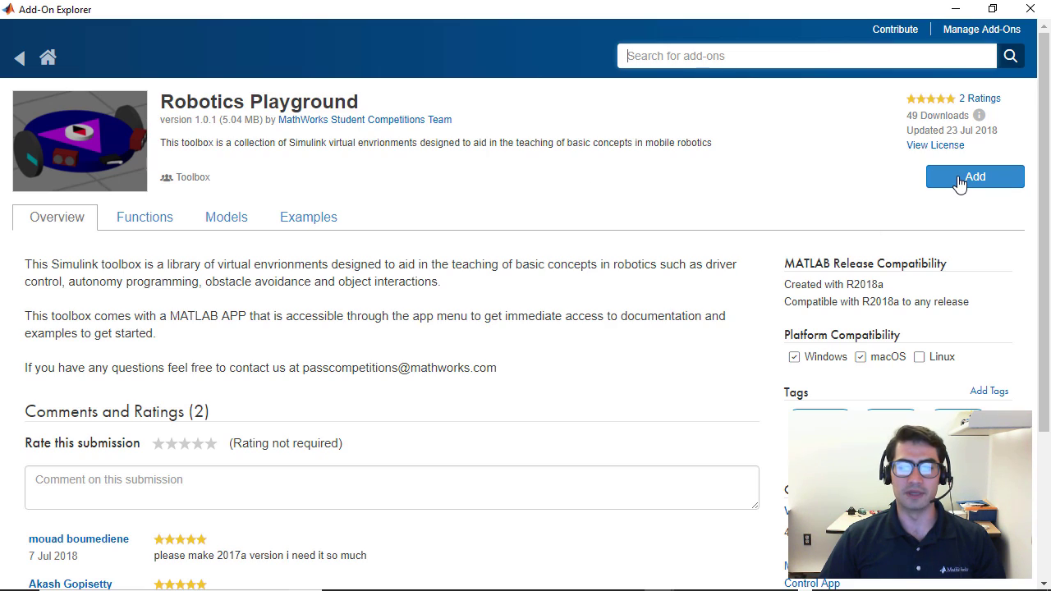
pyautogui.click(959, 184)
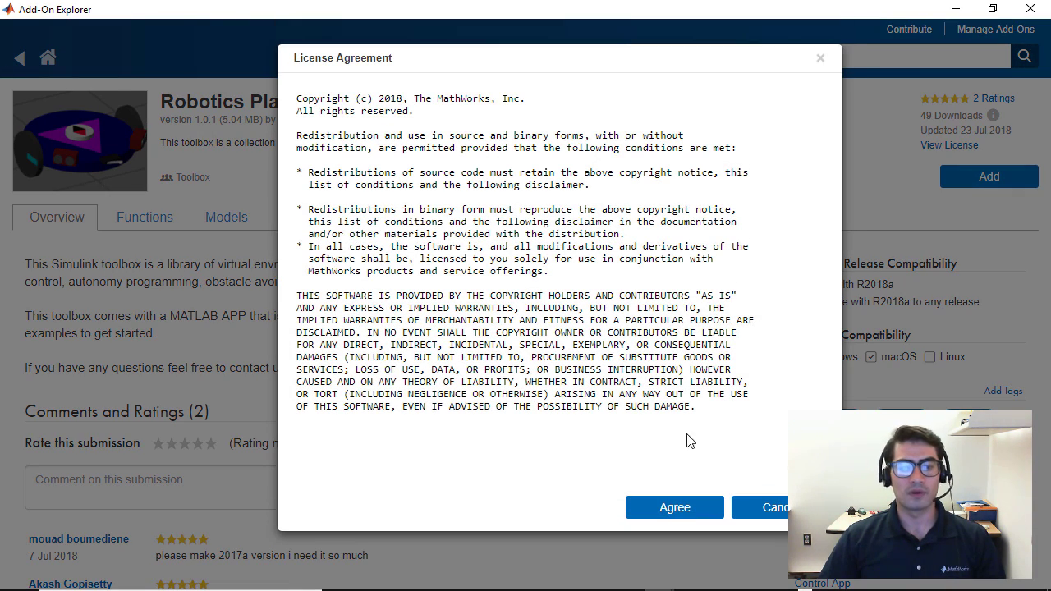
pyautogui.click(667, 511)
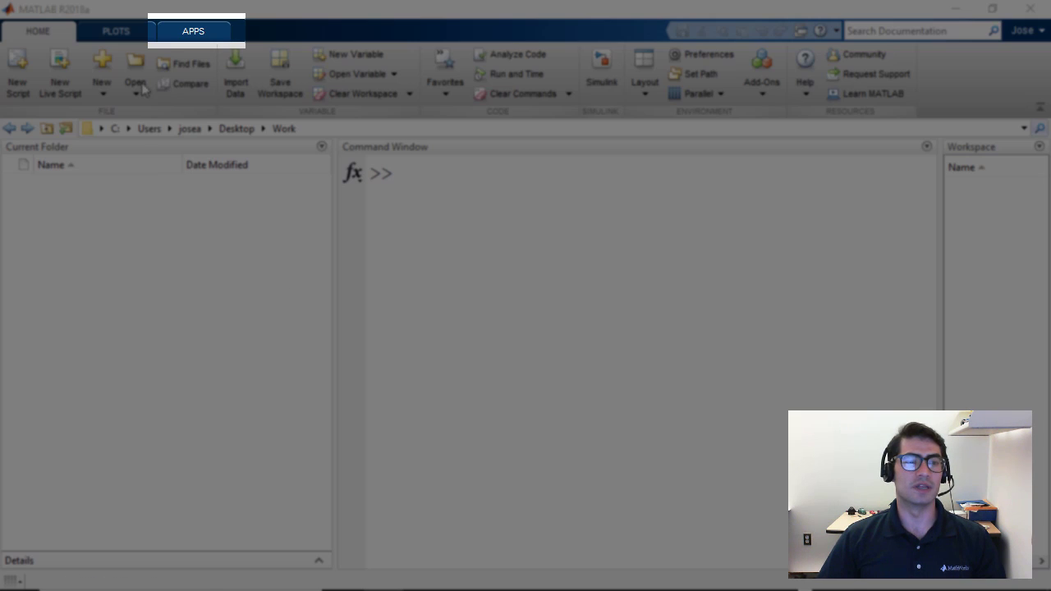
# - Launch the Robotics Playground app from the APPS gallery
pyautogui.click(196, 34)
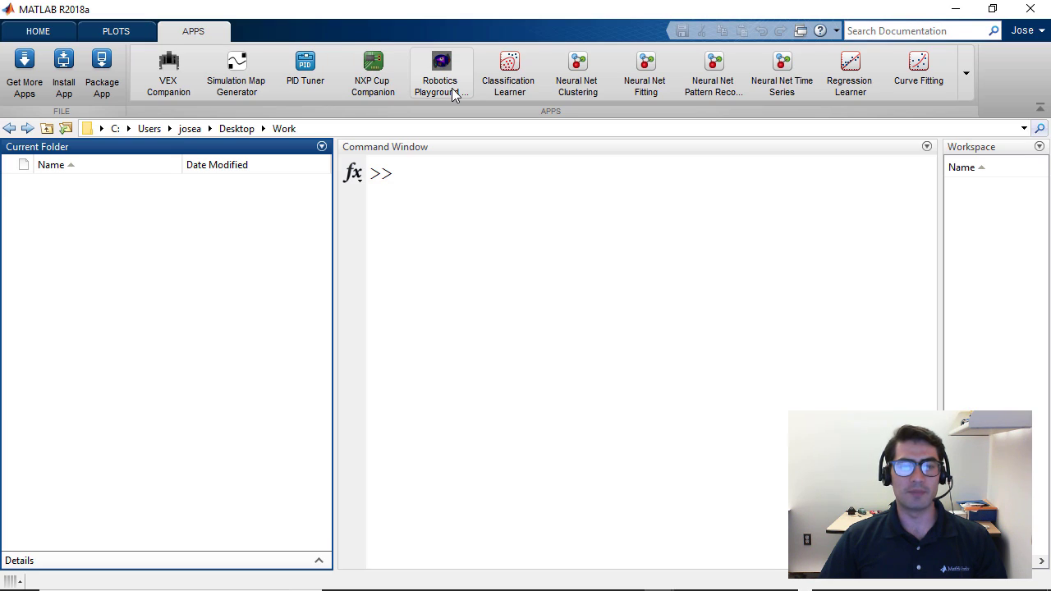
pyautogui.moveTo(451, 88)
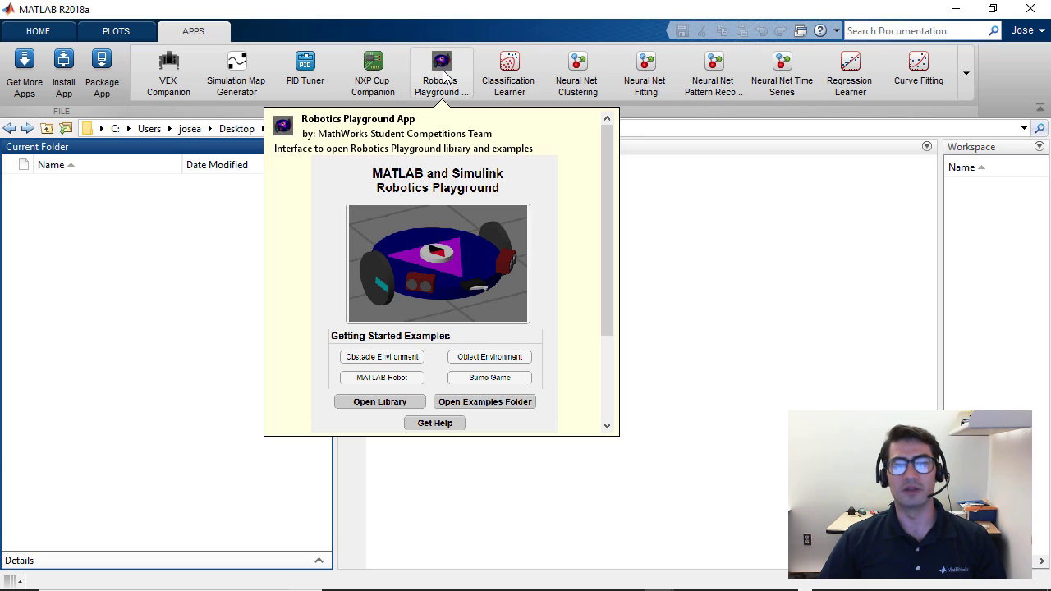
pyautogui.click(442, 74)
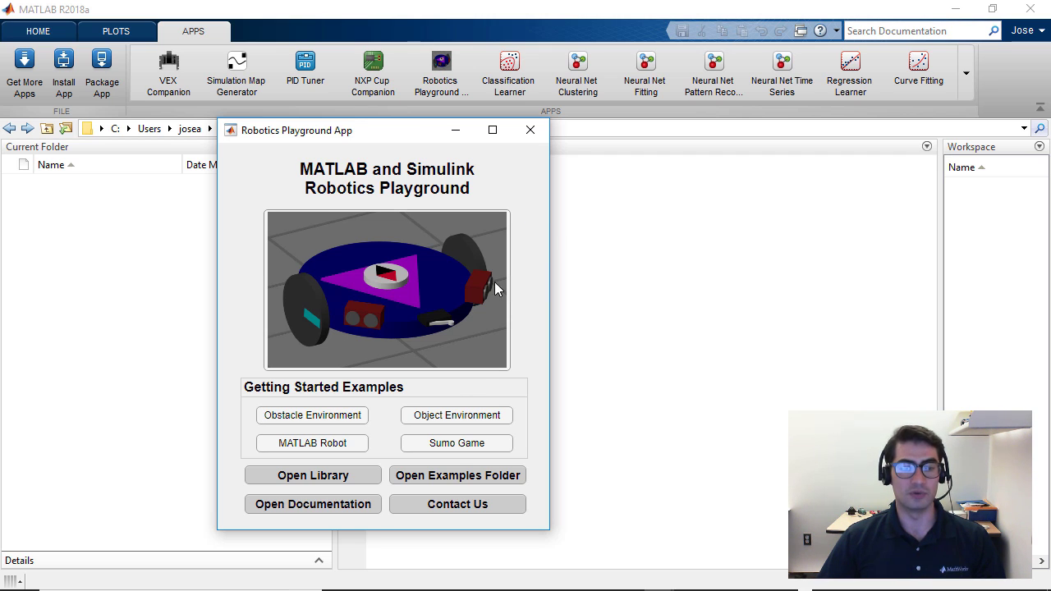
# - Open the Robotics Playground block library and create a new blank Simulink model from it
pyautogui.click(300, 478)
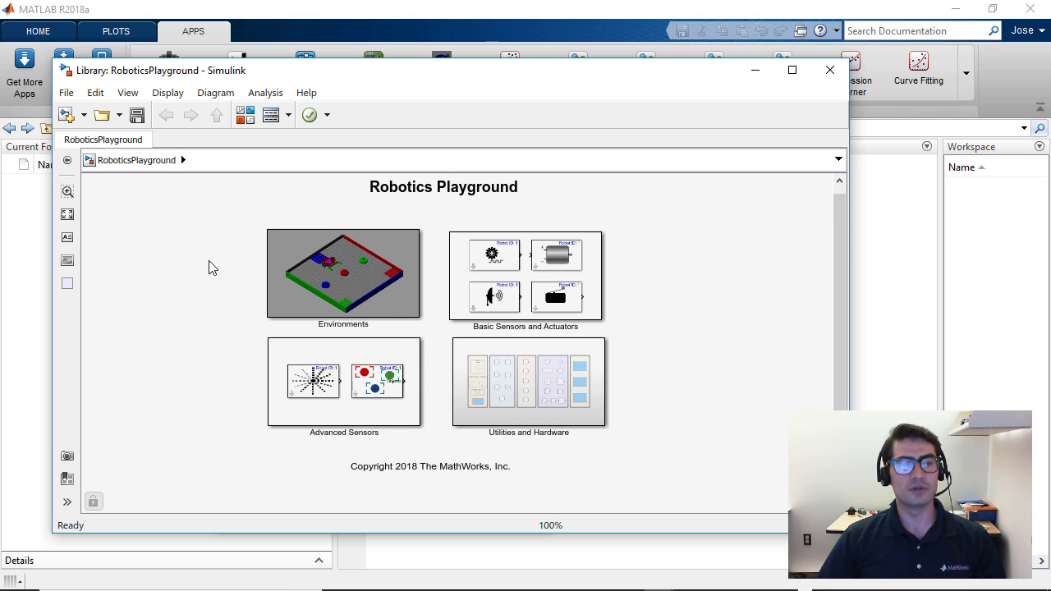
pyautogui.click(65, 115)
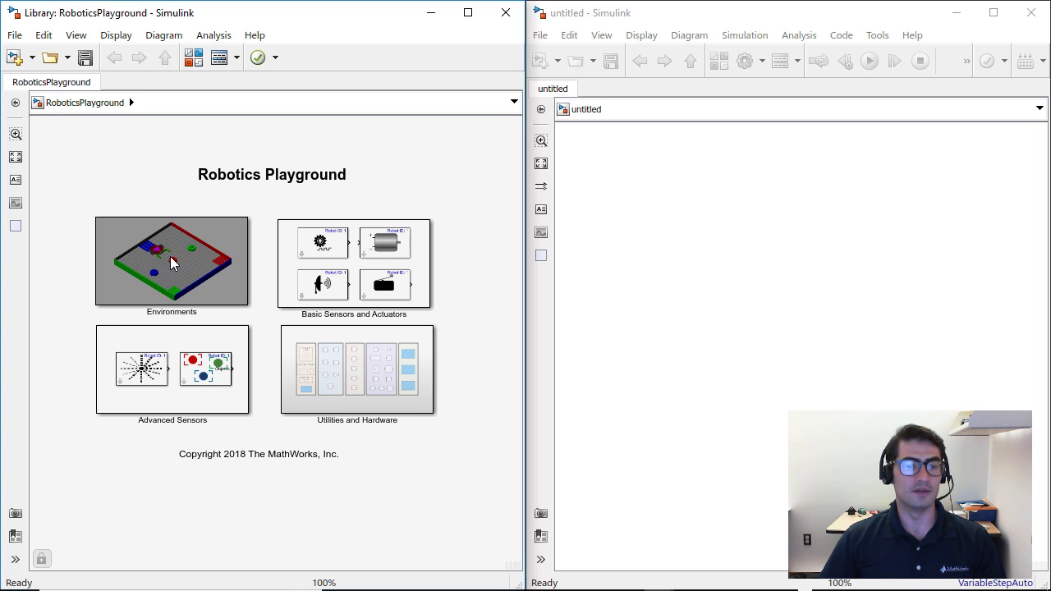
# - Add an Obstacle Environment block and two stacked Robot Motor blocks to the untitled model
pyautogui.doubleClick(171, 263)
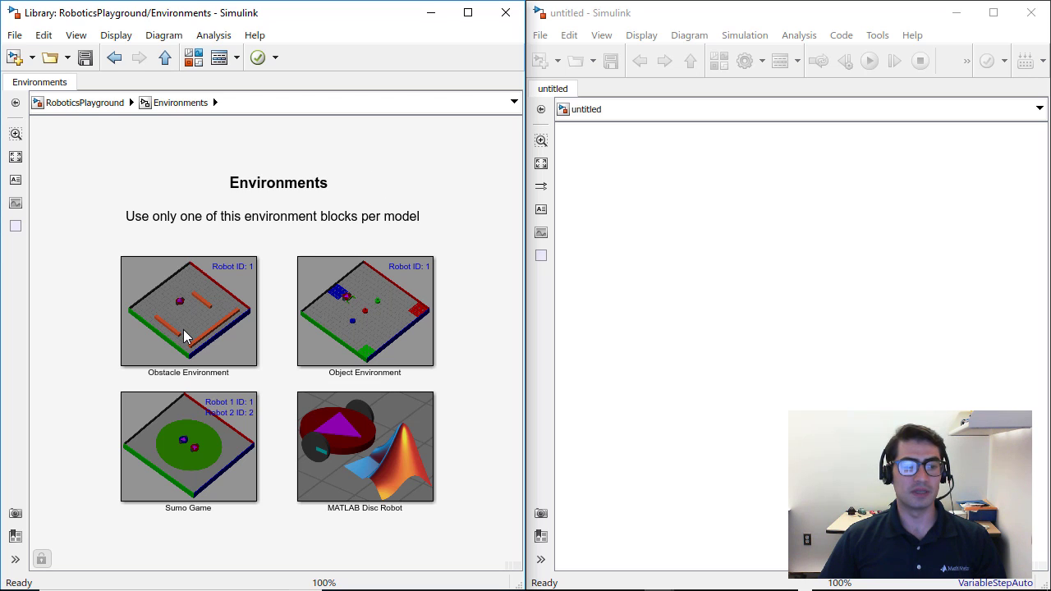
pyautogui.moveTo(180, 318); pyautogui.dragTo(797, 239)
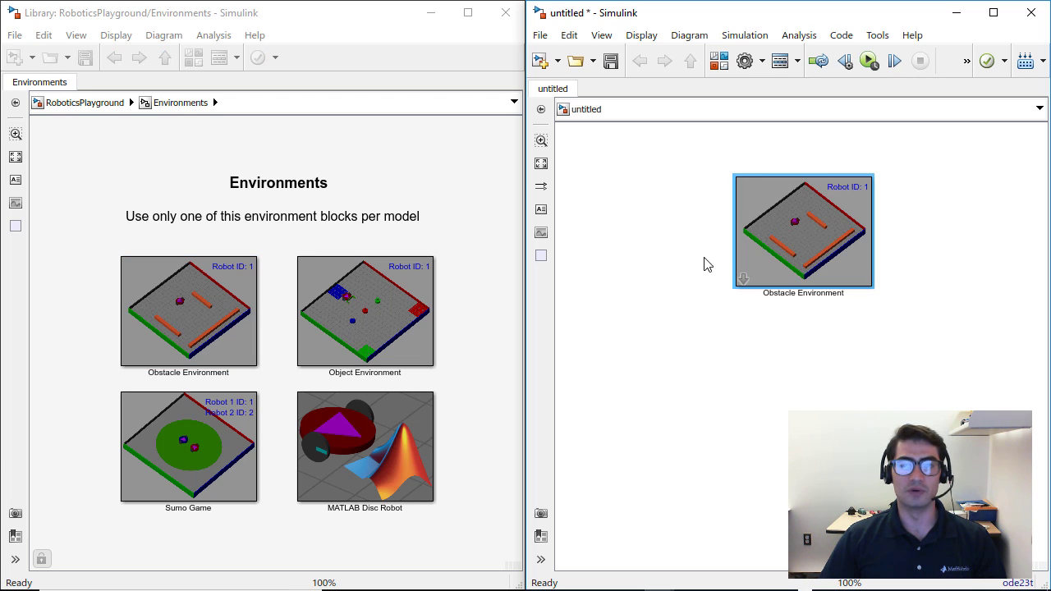
pyautogui.click(75, 104)
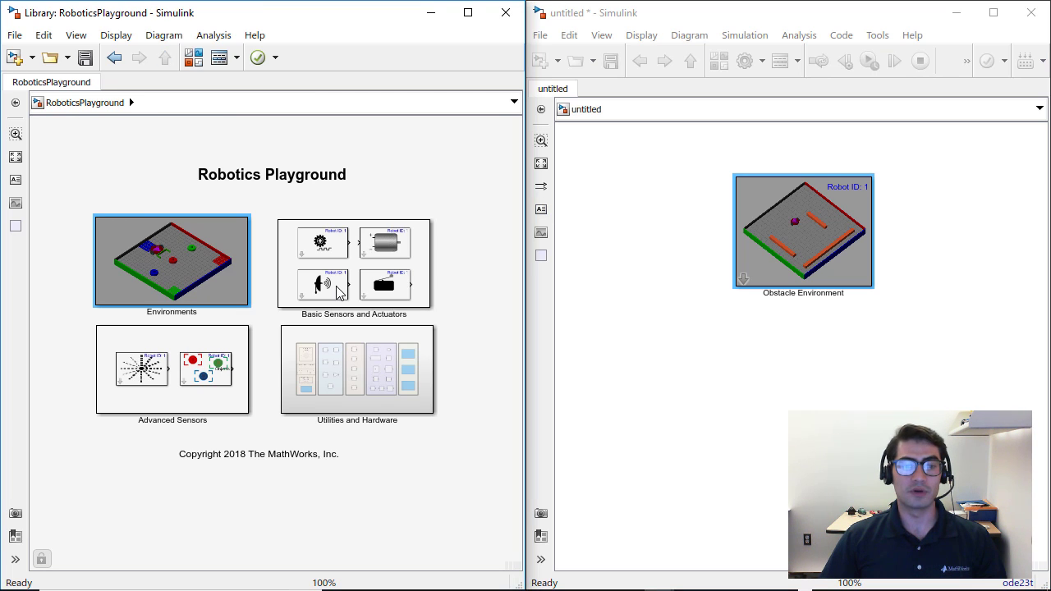
pyautogui.doubleClick(351, 271)
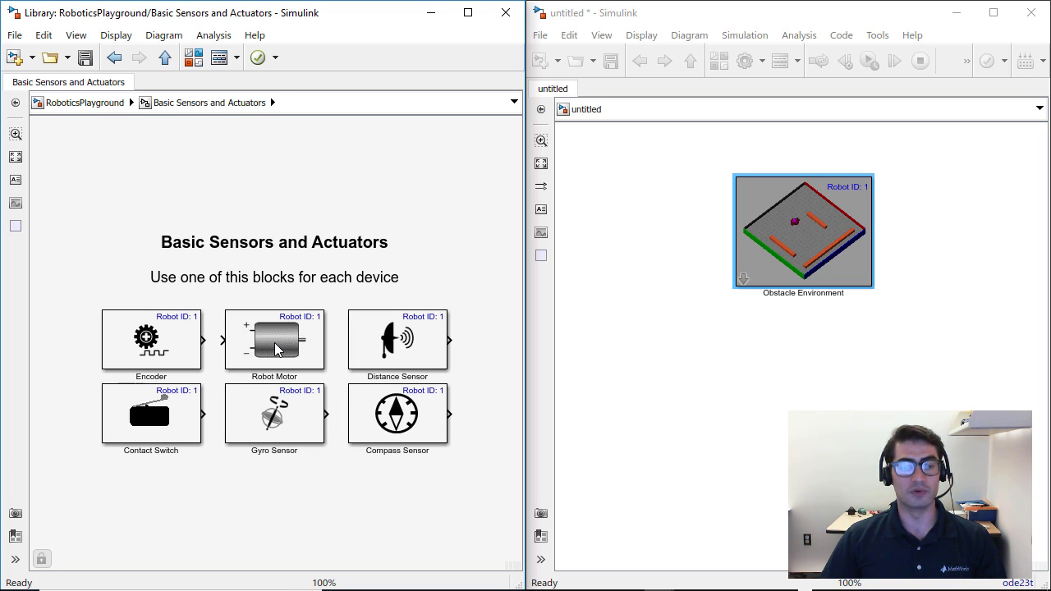
pyautogui.moveTo(278, 349); pyautogui.dragTo(906, 377)
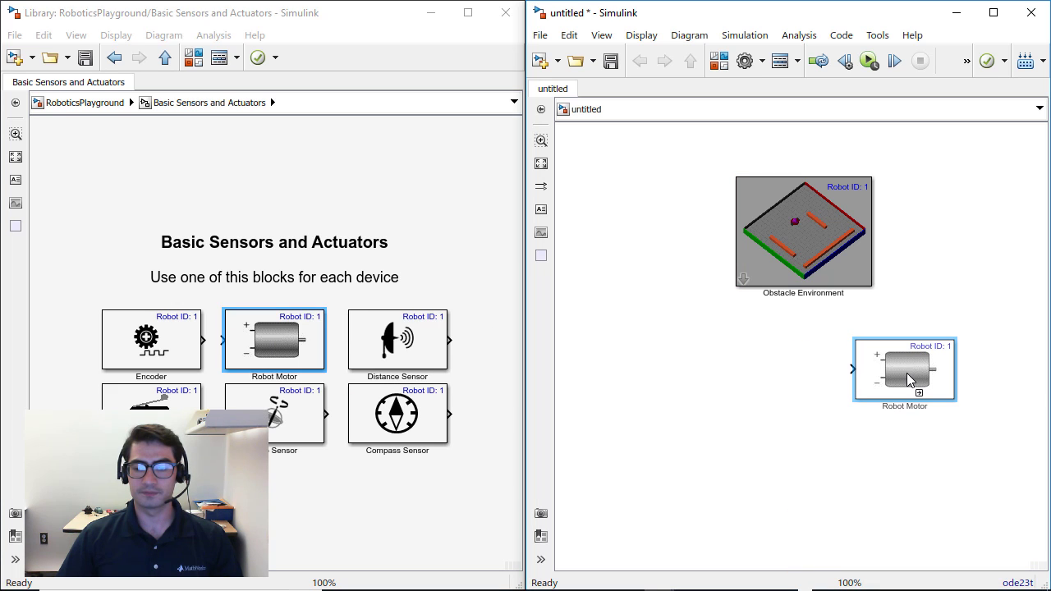
pyautogui.moveTo(259, 346); pyautogui.dragTo(903, 465)
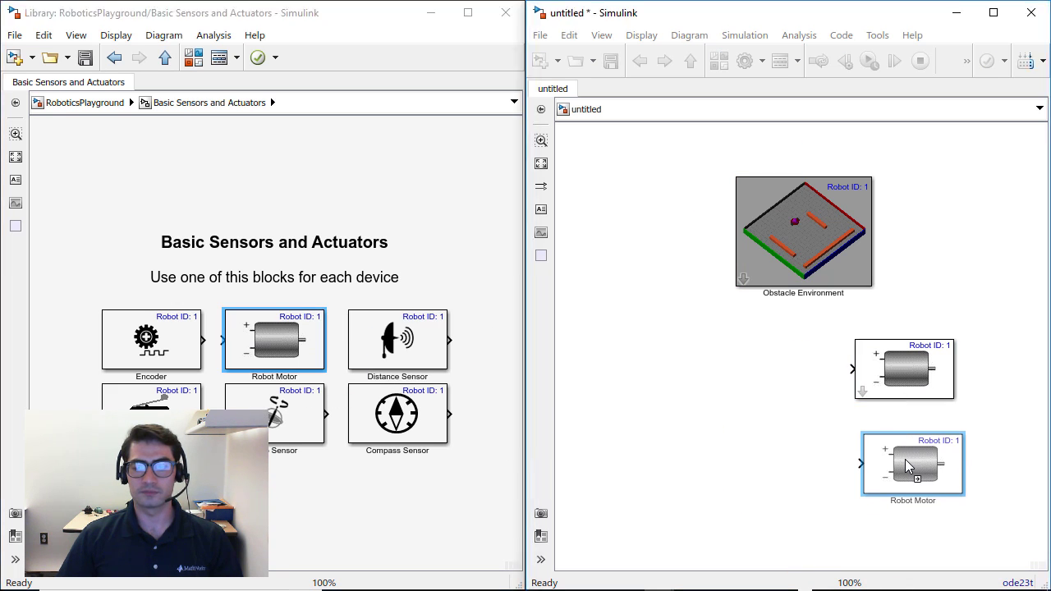
pyautogui.click(775, 416)
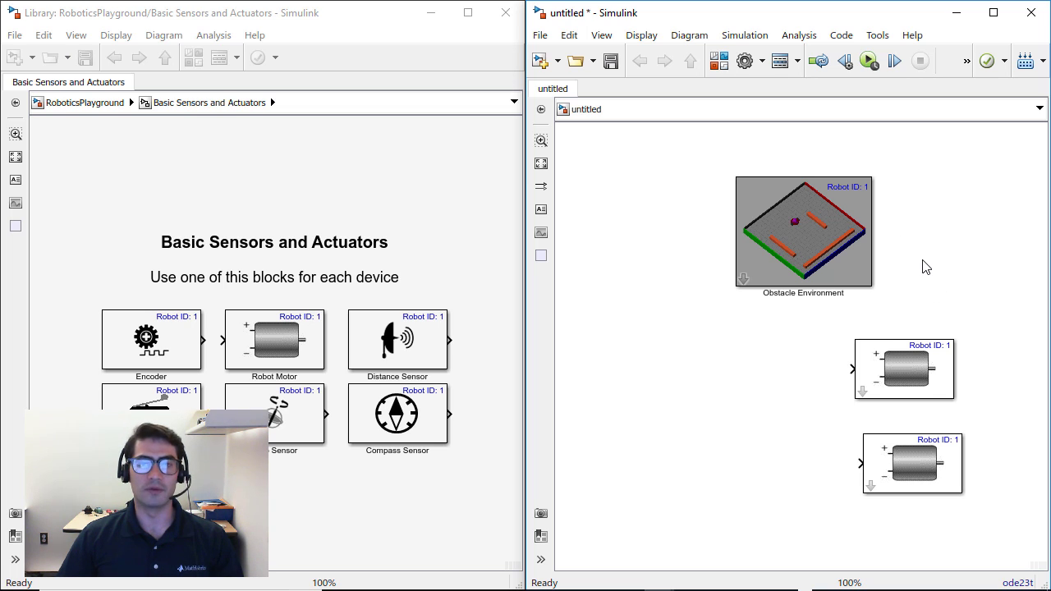
# - Open the Obstacle Environment parameters and review the Arena and Robot settings
pyautogui.click(796, 227)
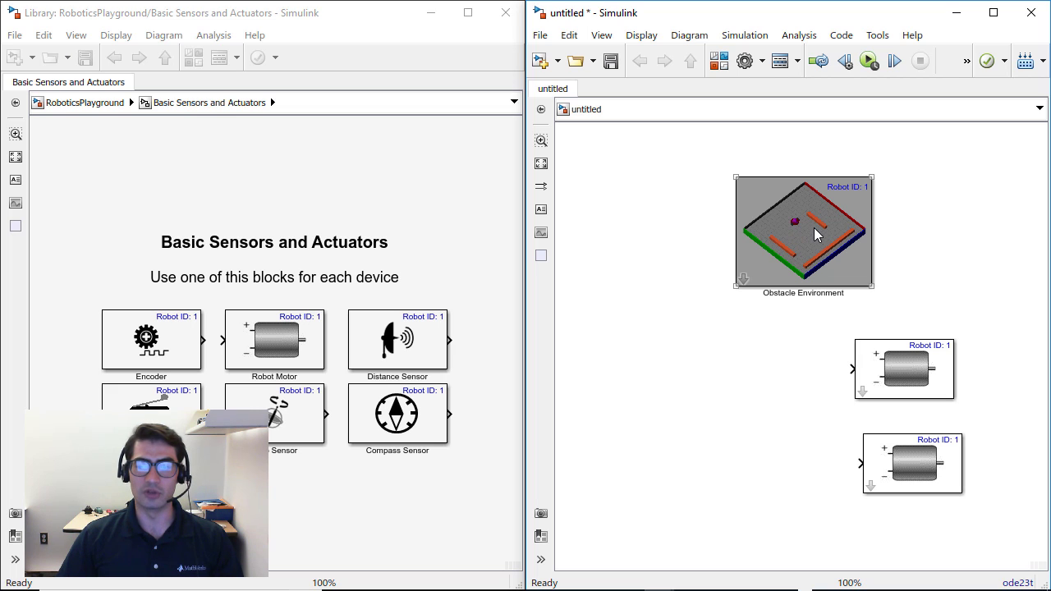
pyautogui.doubleClick(814, 228)
pyautogui.moveTo(506, 51); pyautogui.dragTo(497, 38)
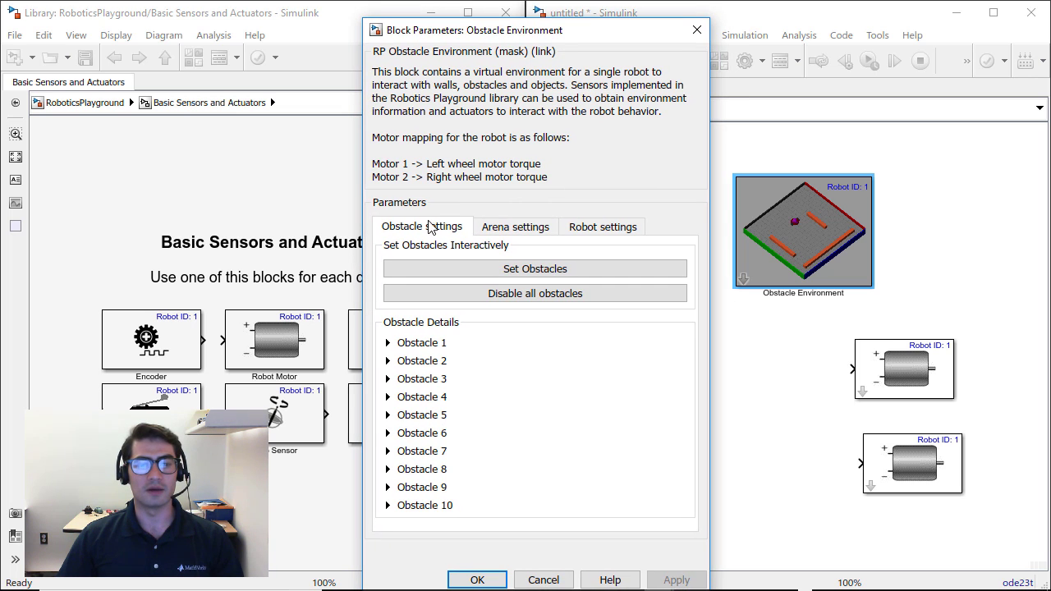
pyautogui.click(509, 230)
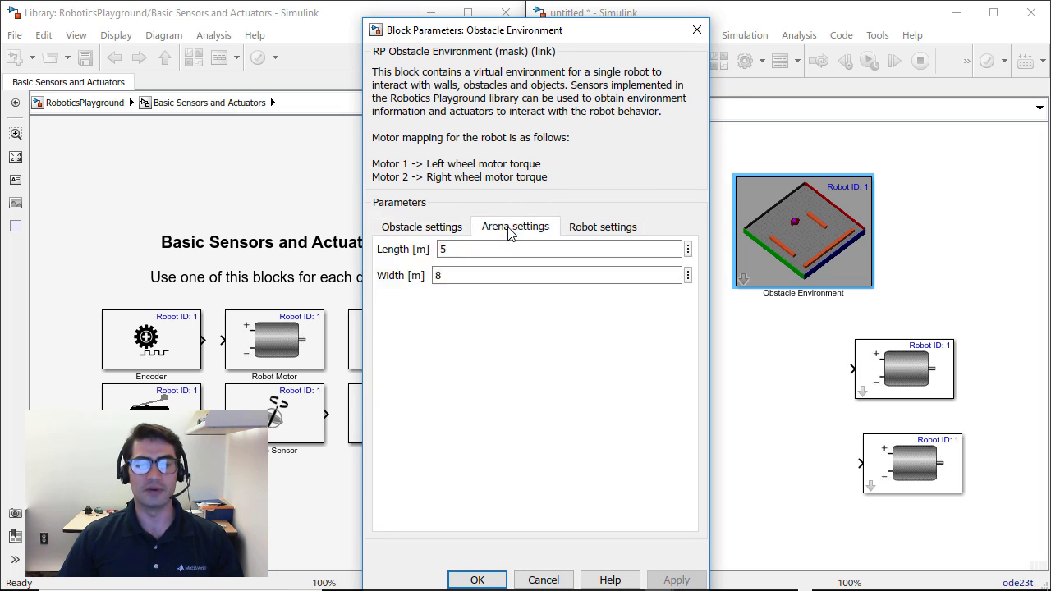
pyautogui.click(597, 234)
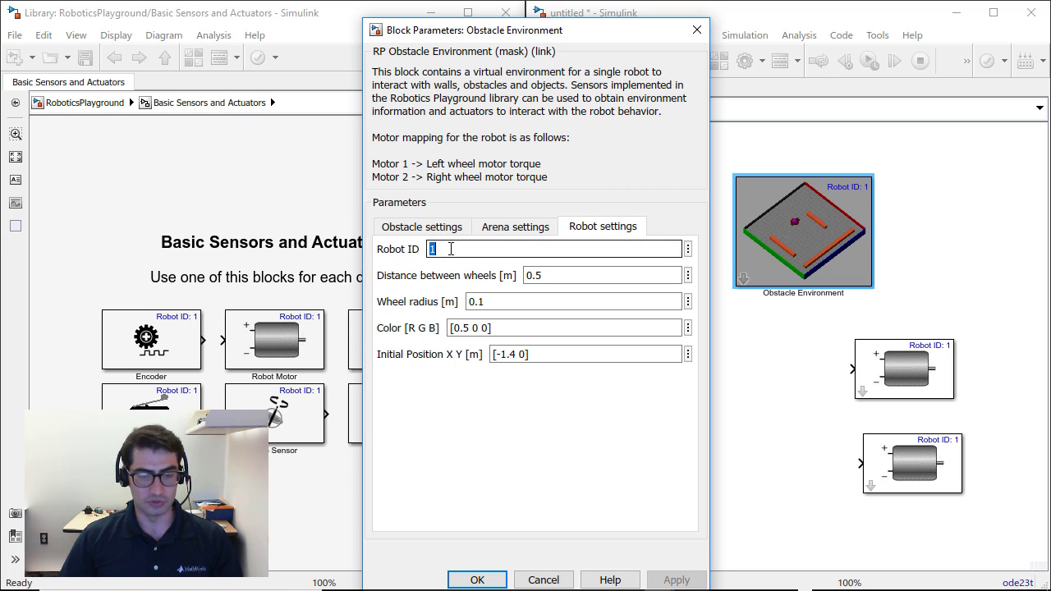
pyautogui.write('2')
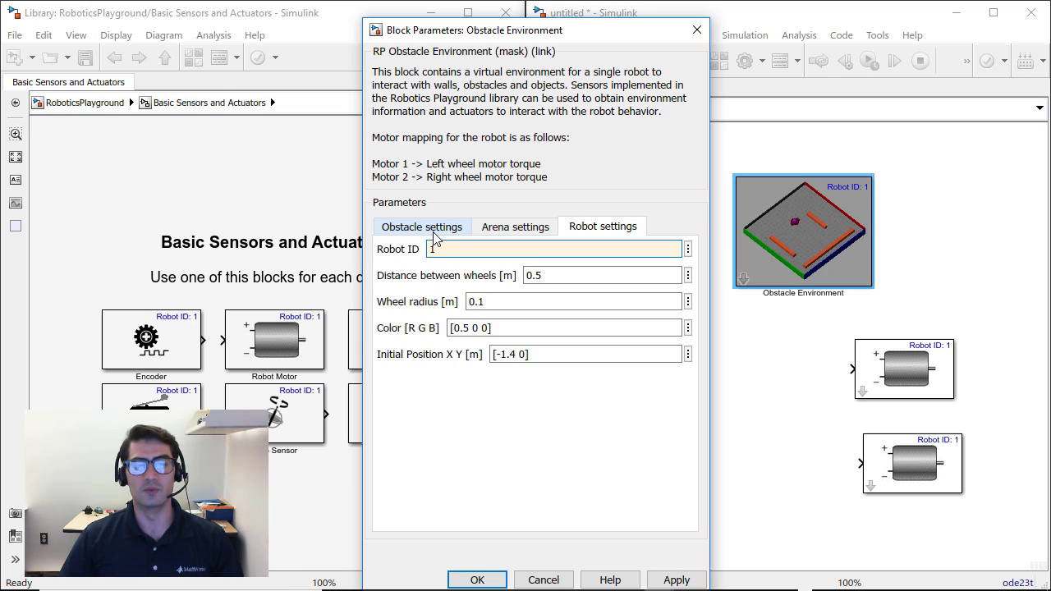
# - Request 3 obstacles with Set Obstacles on the Obstacle settings tab
pyautogui.click(434, 230)
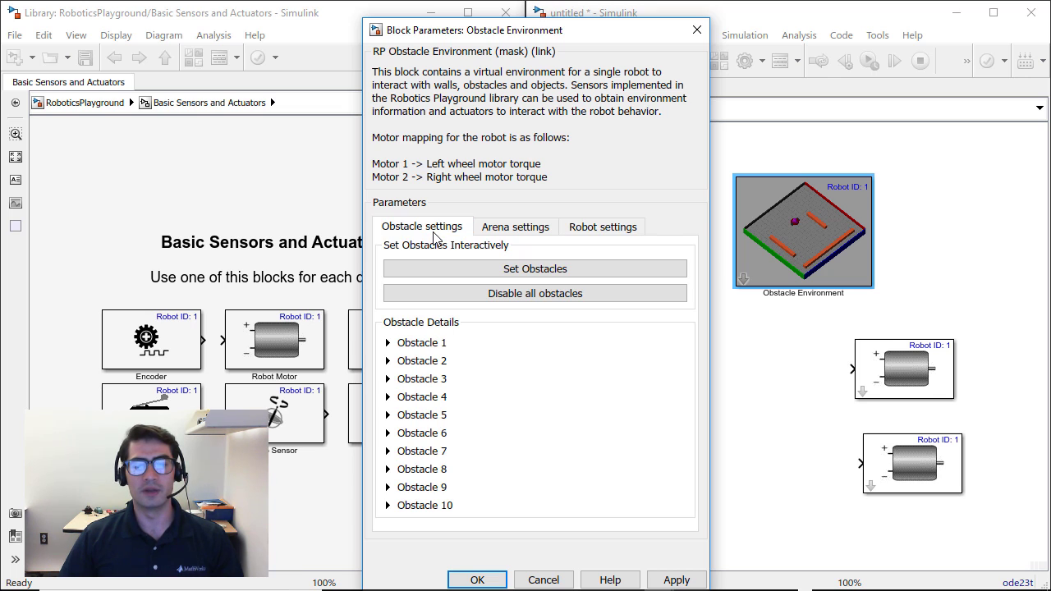
pyautogui.click(530, 271)
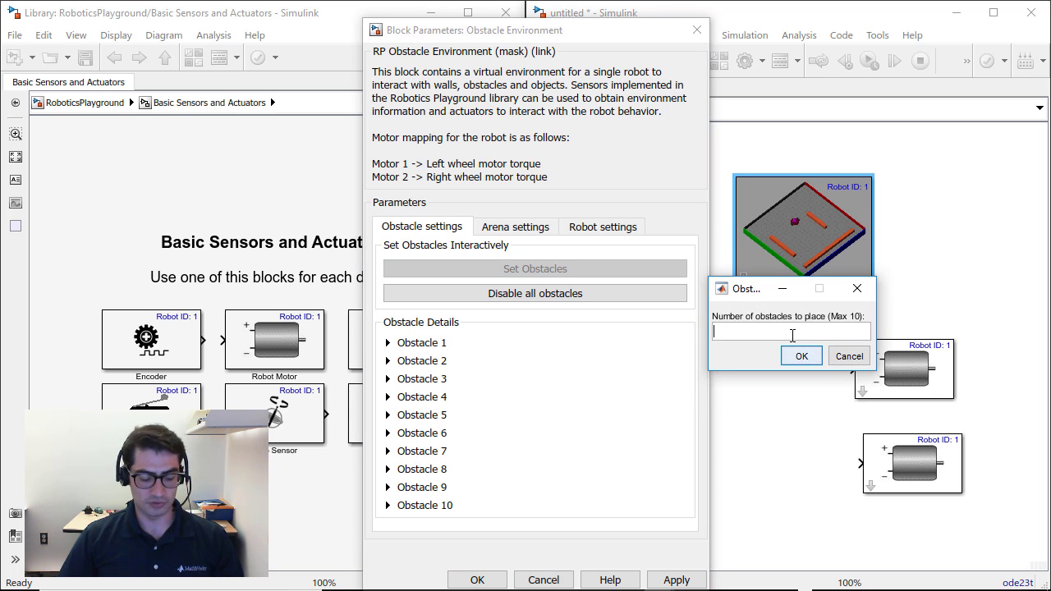
pyautogui.write('3')
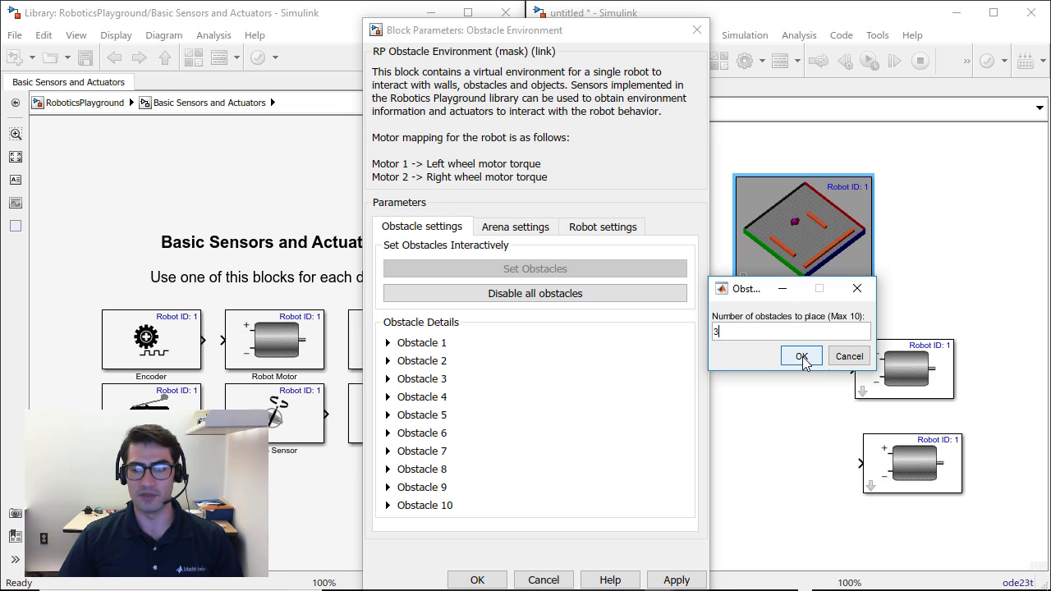
pyautogui.click(801, 359)
pyautogui.click(666, 274)
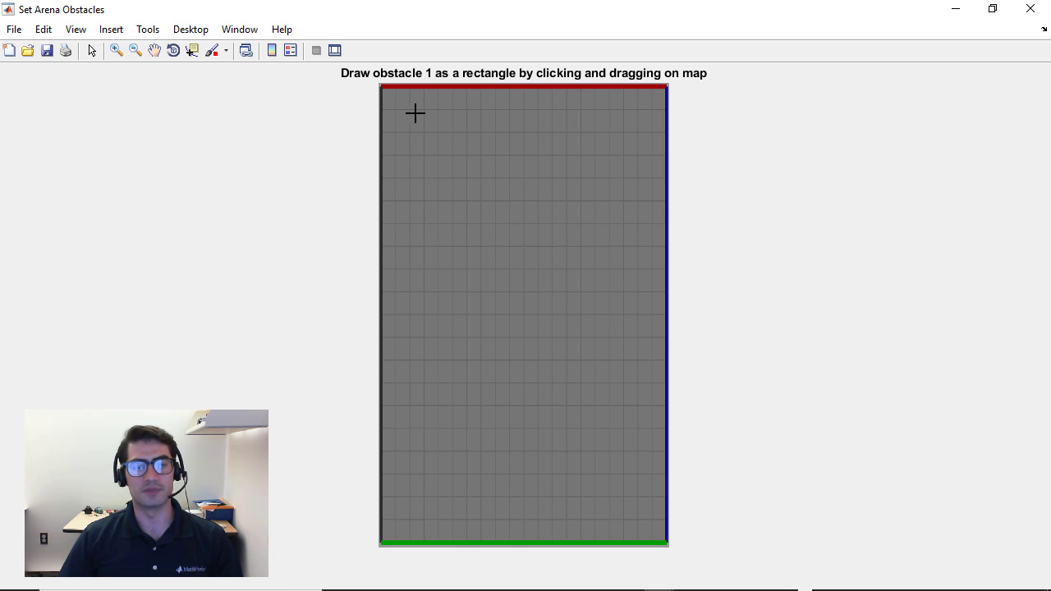
# - Draw rectangular obstacles on the arena map and accept the Obstacle Environment settings
pyautogui.moveTo(401, 108); pyautogui.dragTo(642, 441)
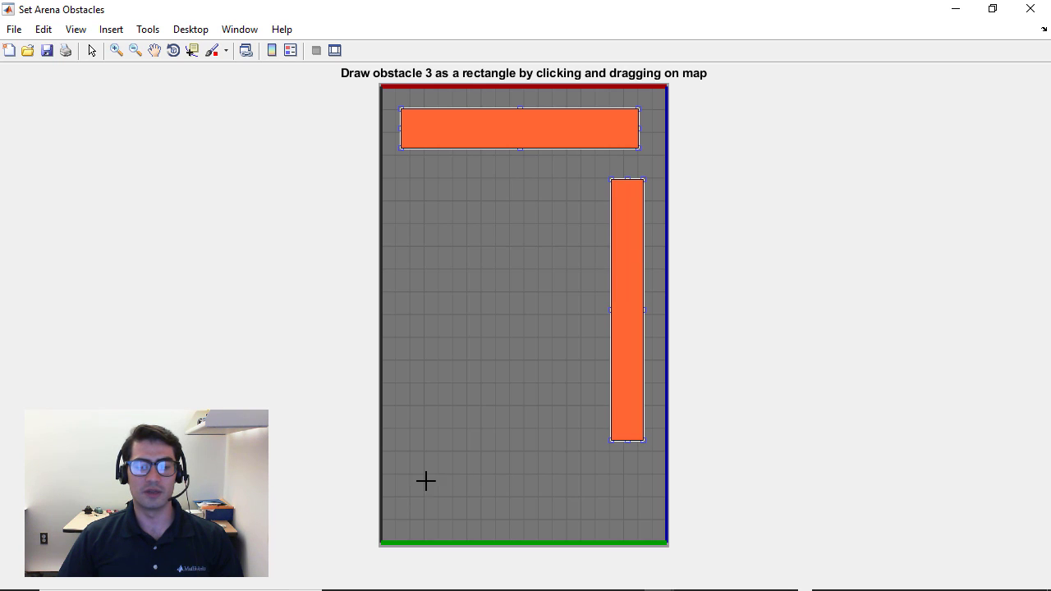
pyautogui.moveTo(413, 475)
pyautogui.mouseDown()
pyautogui.moveTo(645, 509)
pyautogui.moveTo(630, 513)
pyautogui.mouseUp()
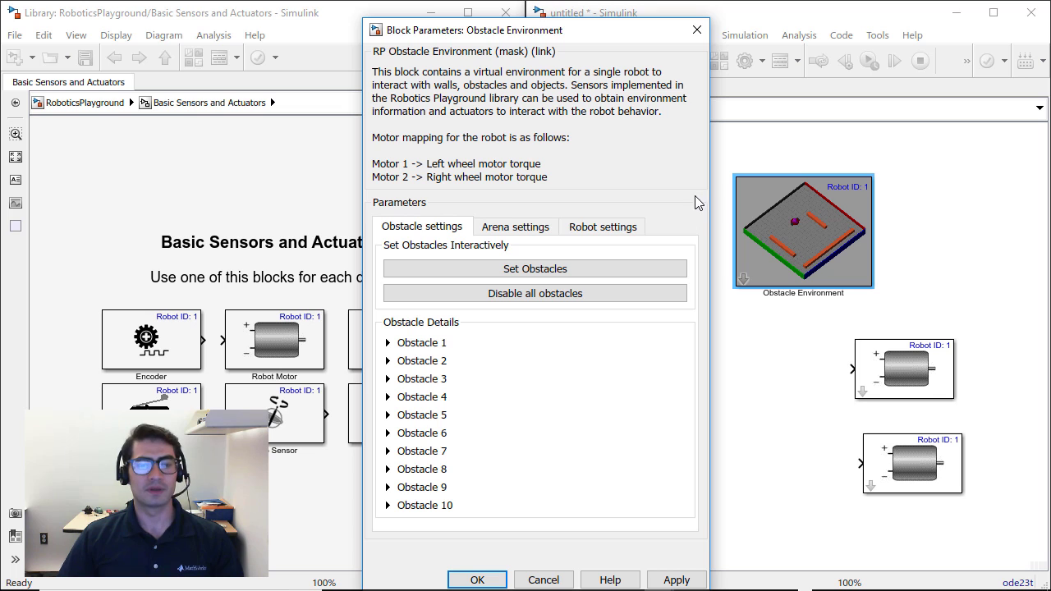
pyautogui.moveTo(567, 38); pyautogui.dragTo(566, 30)
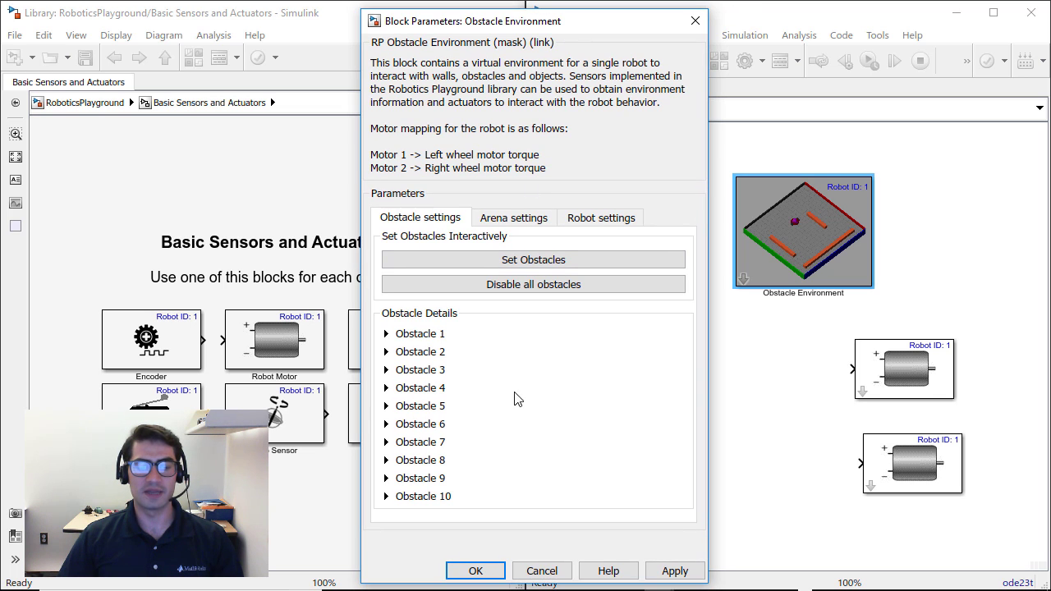
pyautogui.click(475, 573)
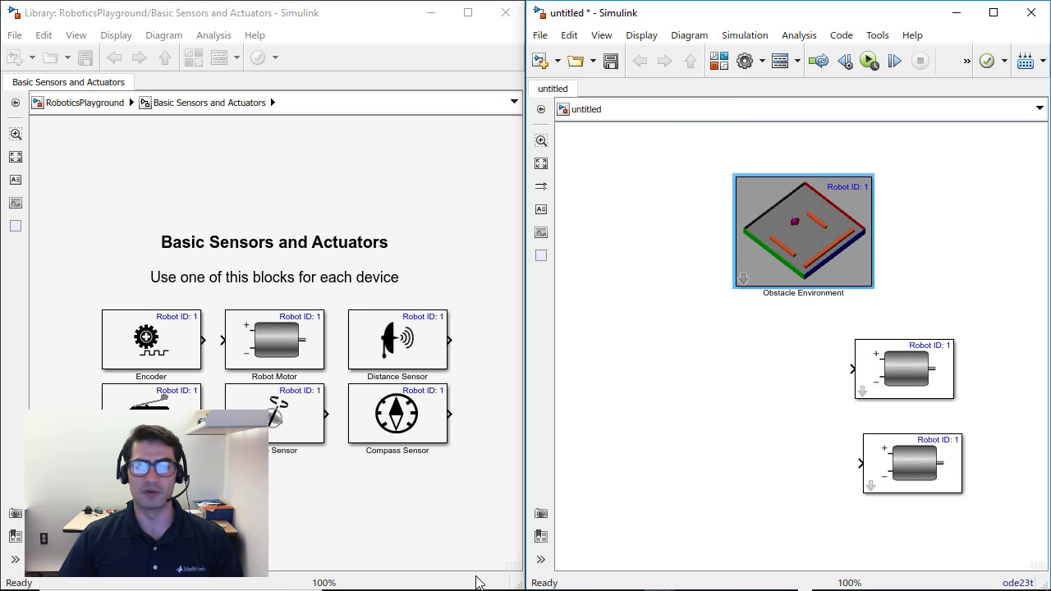
# - Nudge the upper Robot Motor block to line up the two motors
pyautogui.click(671, 411)
pyautogui.click(922, 376)
pyautogui.moveTo(922, 376); pyautogui.dragTo(931, 368)
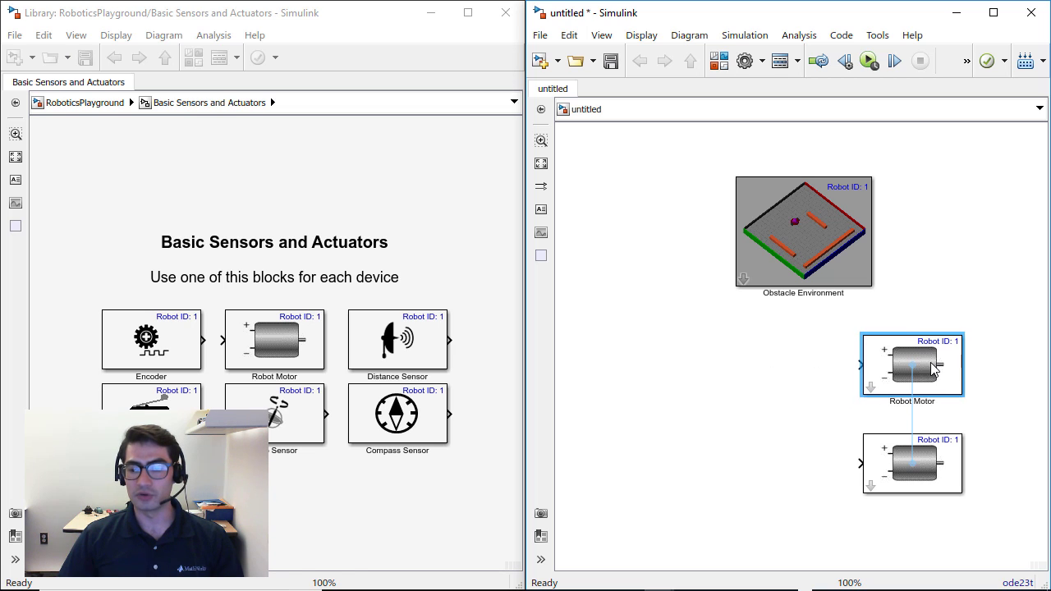
# - Insert a Constant block via 'cons' and wire it to the upper Robot Motor
pyautogui.moveTo(921, 479); pyautogui.dragTo(920, 466)
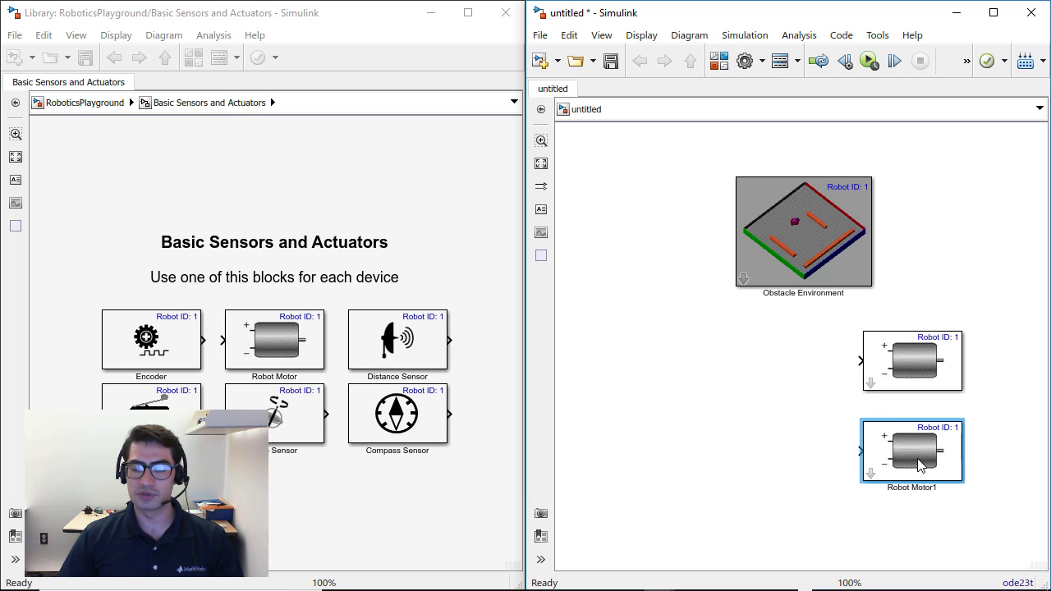
pyautogui.click(737, 382)
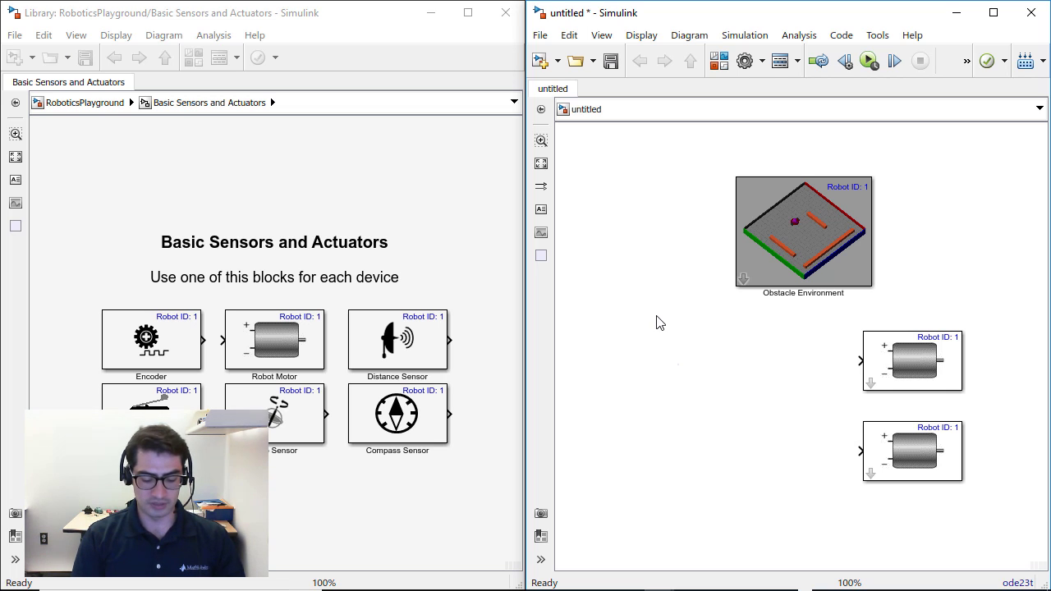
pyautogui.write('cons')
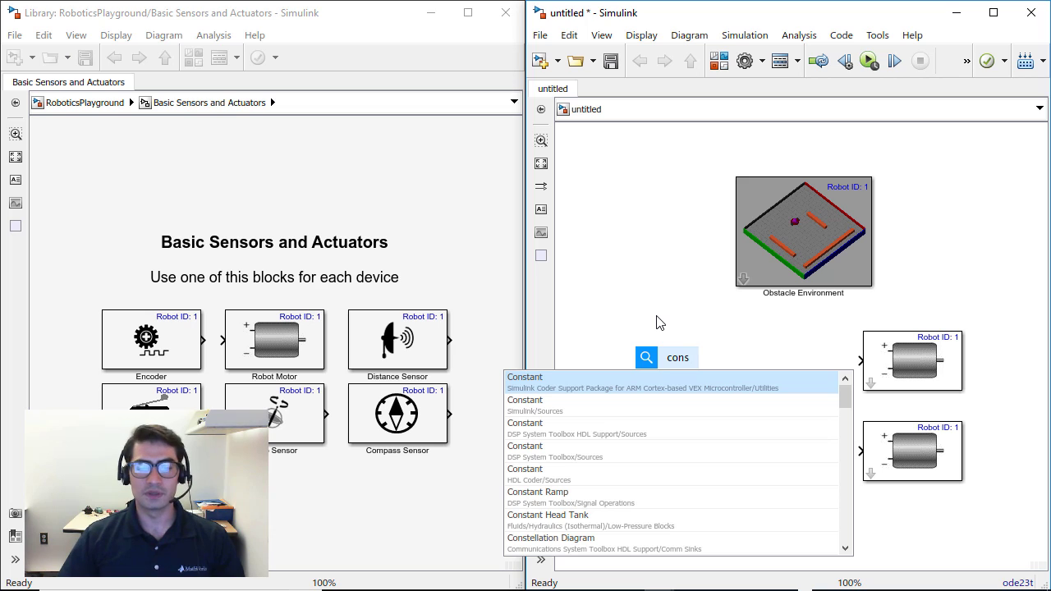
pyautogui.press('Return')
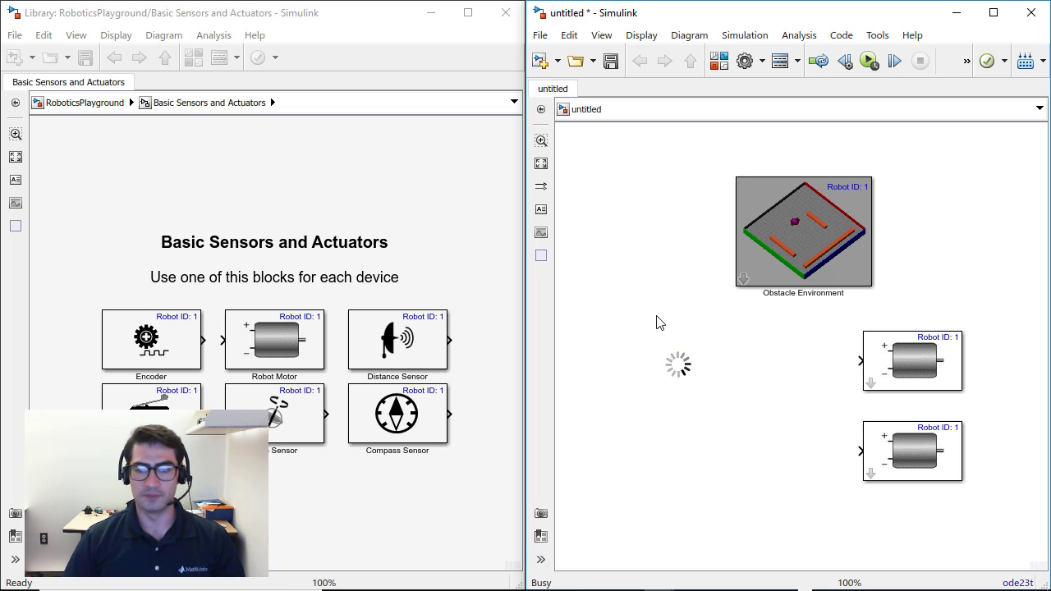
pyautogui.moveTo(677, 363); pyautogui.dragTo(745, 362)
pyautogui.click(781, 360)
# - Copy the Constant block and wire the copy to the lower Robot Motor
pyautogui.click(749, 368)
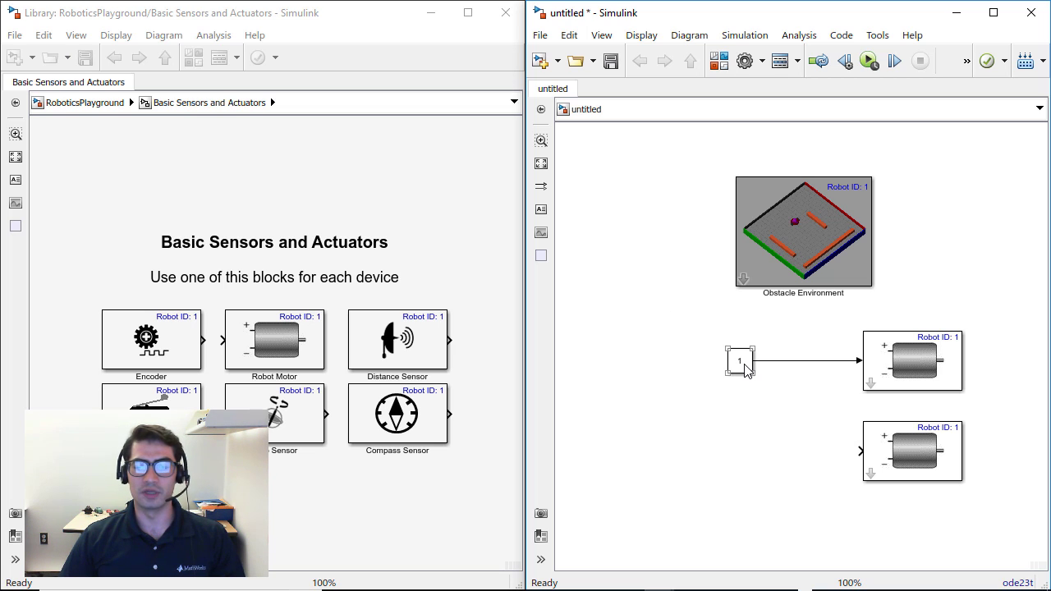
pyautogui.moveTo(745, 368); pyautogui.dragTo(742, 452)
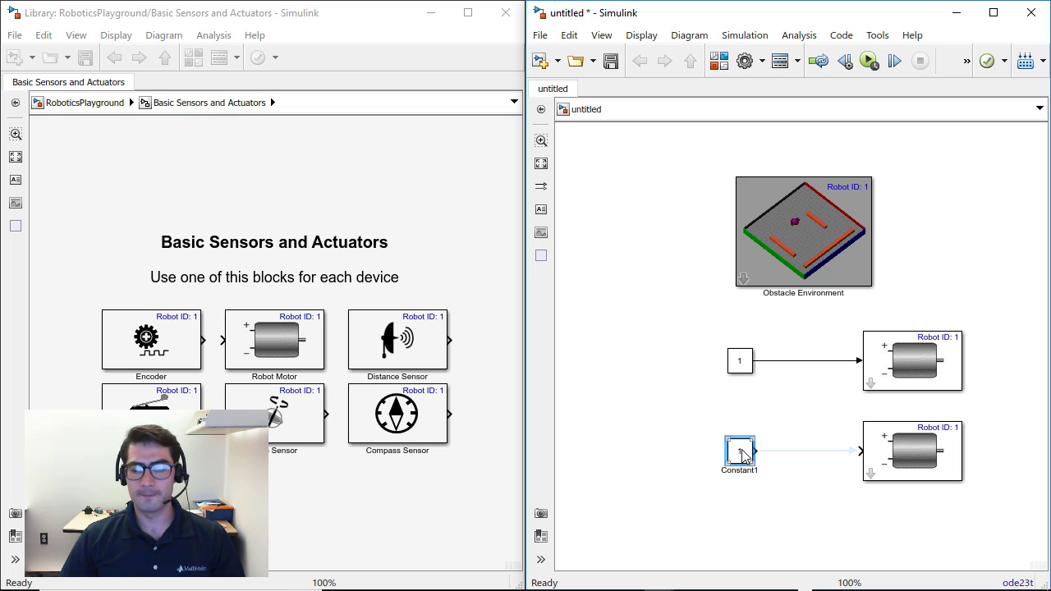
pyautogui.click(789, 460)
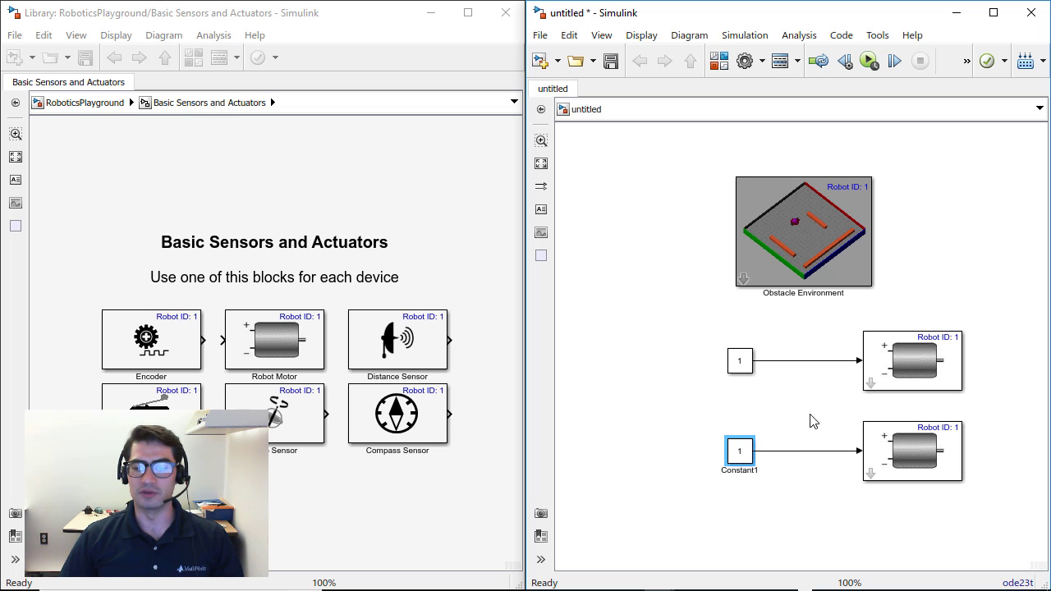
# - Review the upper Robot Motor block's parameters and close them unchanged
pyautogui.doubleClick(921, 371)
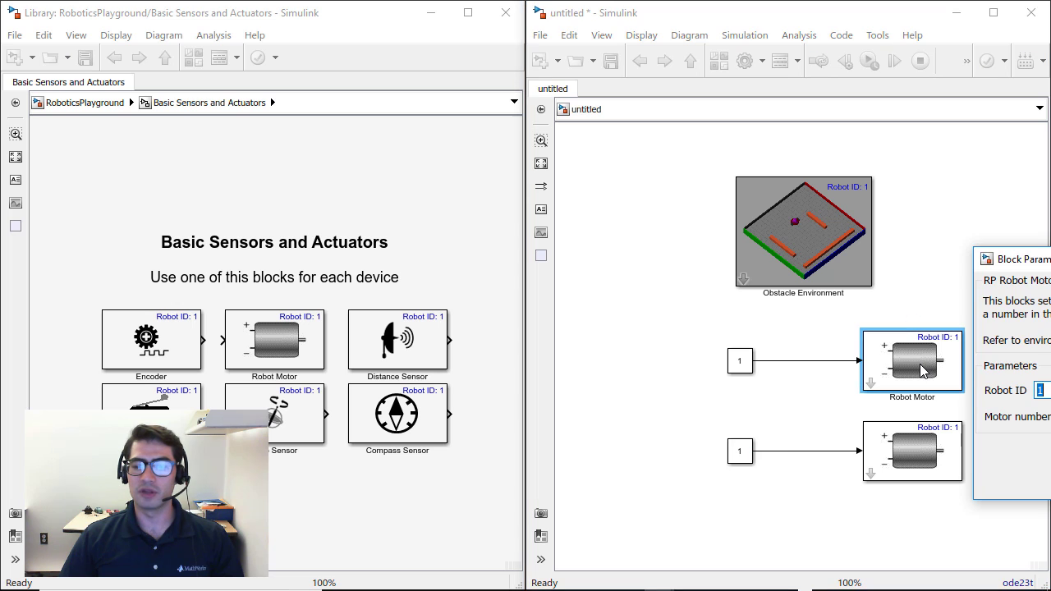
pyautogui.moveTo(1004, 258); pyautogui.dragTo(621, 162)
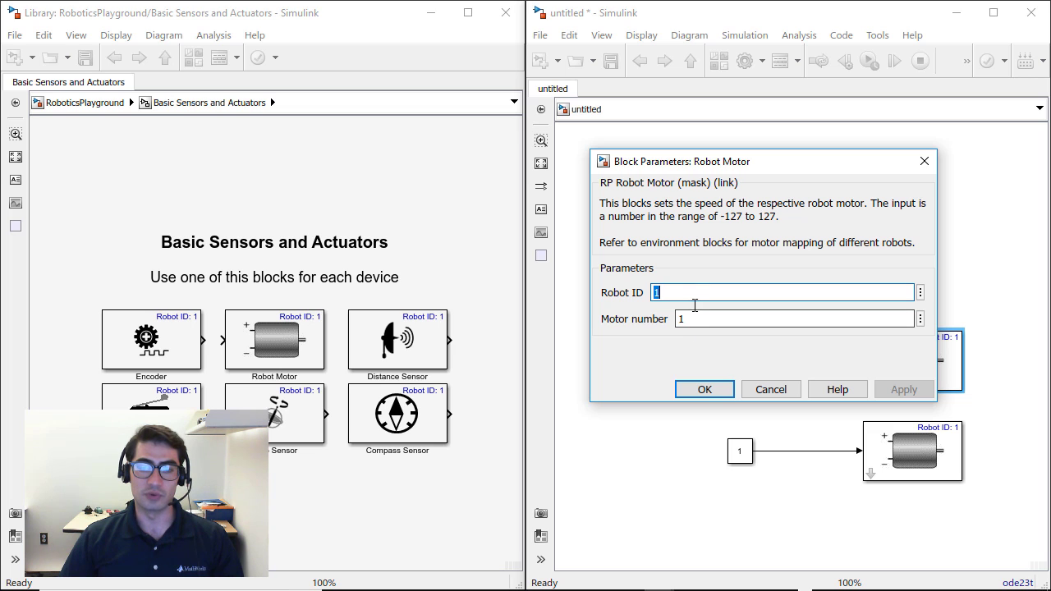
pyautogui.click(705, 390)
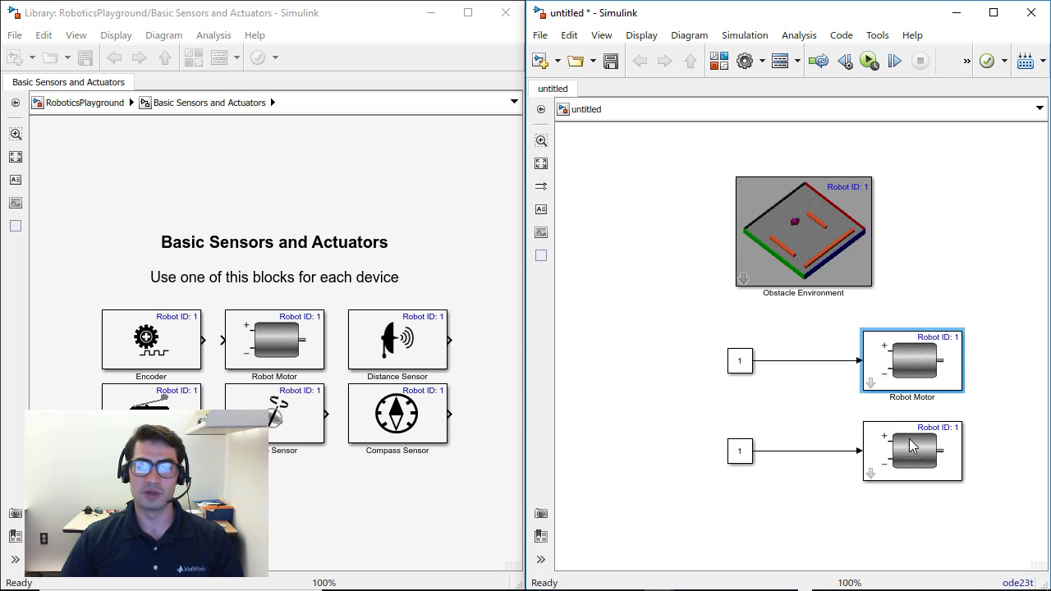
# - Enter Motor number 2 in the second Robot Motor block's parameters
pyautogui.doubleClick(927, 458)
pyautogui.moveTo(1004, 355); pyautogui.dragTo(463, 182)
pyautogui.doubleClick(557, 334)
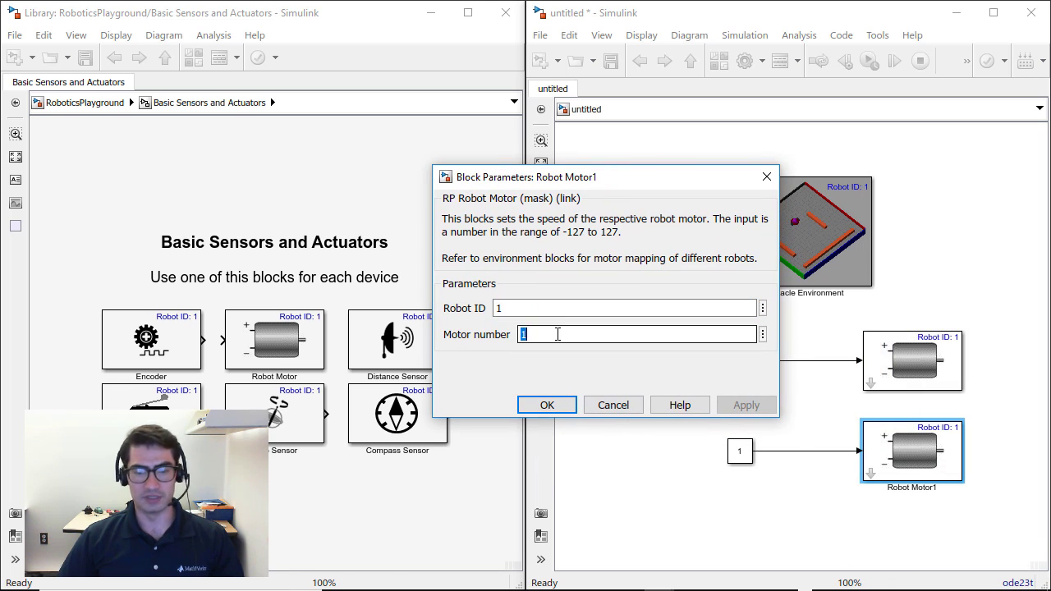
pyautogui.write('2')
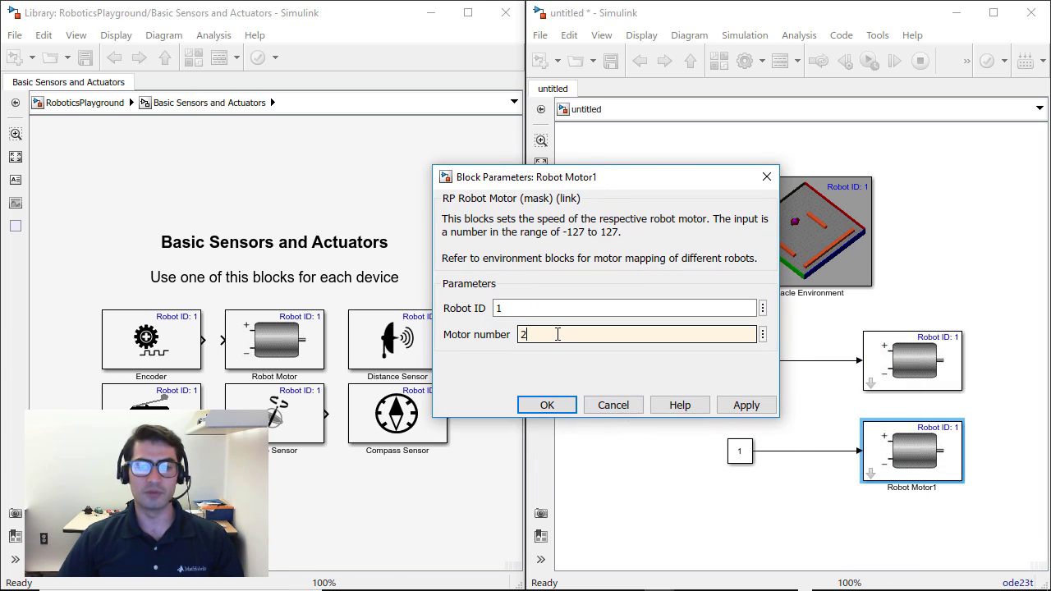
# - Apply Motor number 2, then set the upper Constant block's value to 60
pyautogui.click(547, 405)
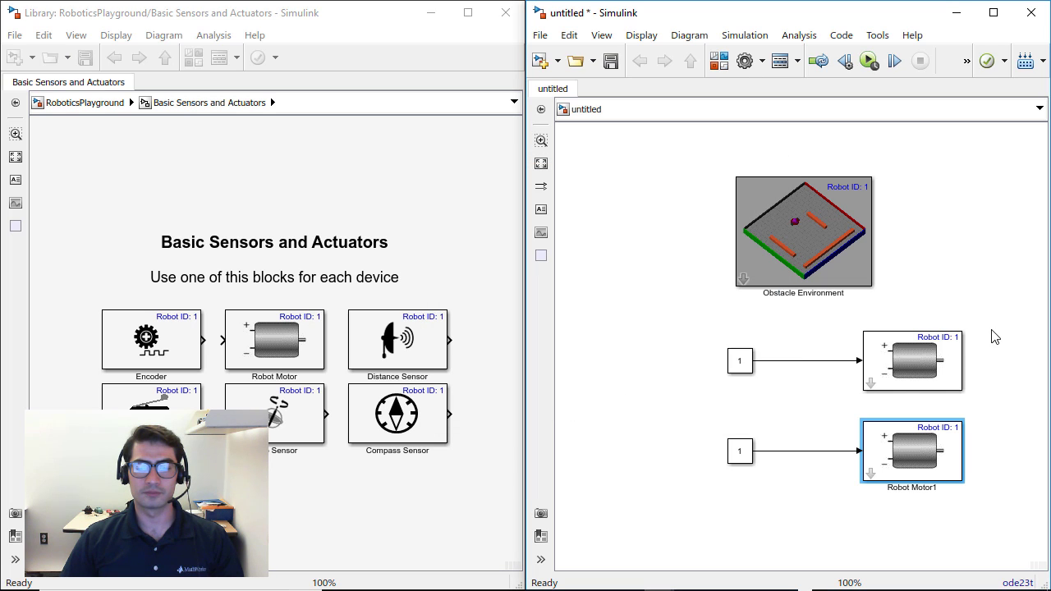
pyautogui.doubleClick(739, 360)
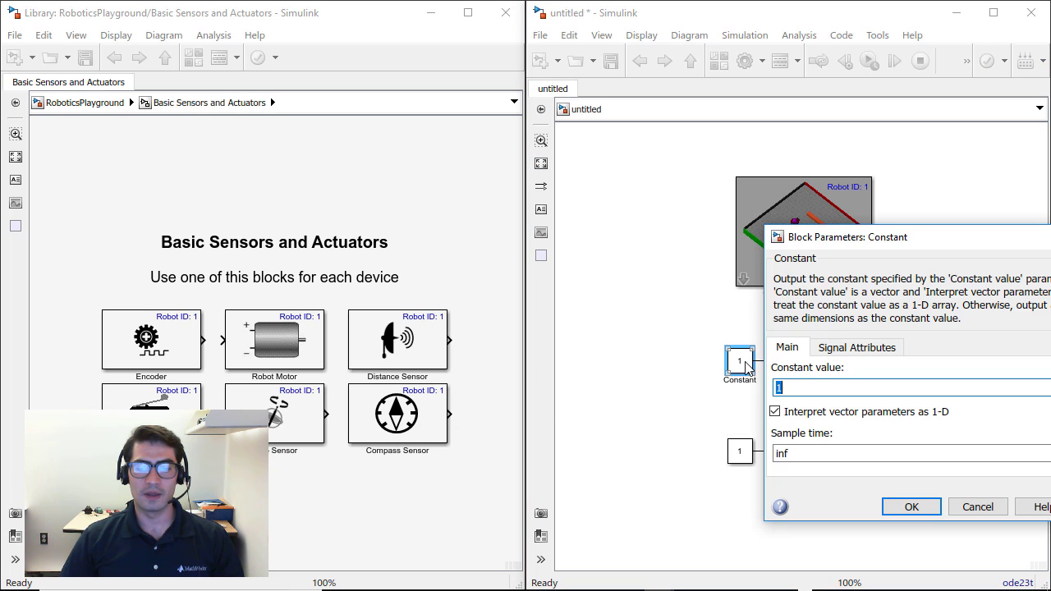
pyautogui.moveTo(822, 239); pyautogui.dragTo(643, 176)
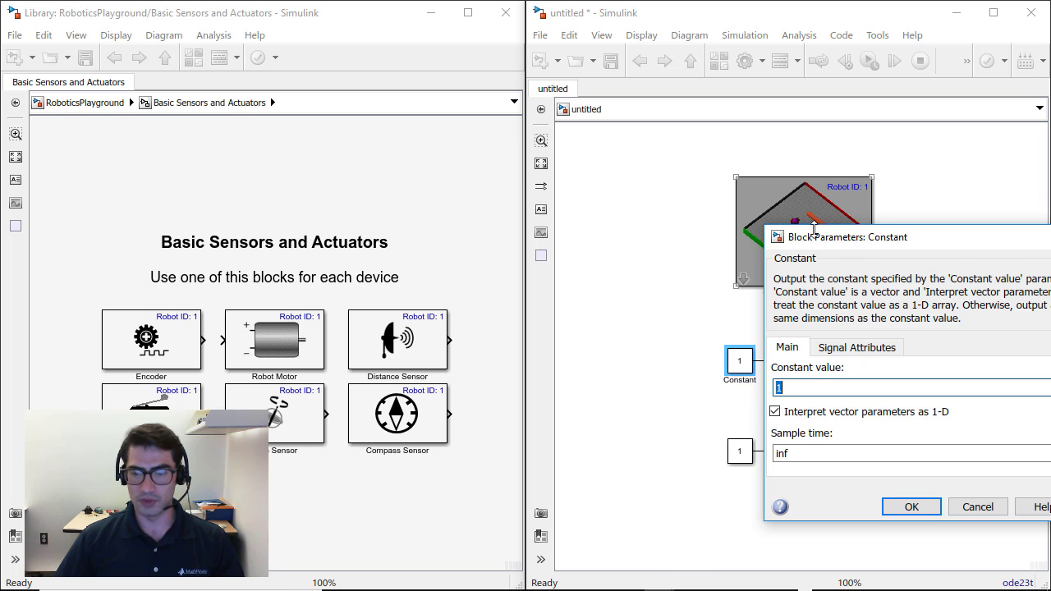
pyautogui.moveTo(793, 233); pyautogui.dragTo(657, 175)
pyautogui.write('60')
pyautogui.click(744, 434)
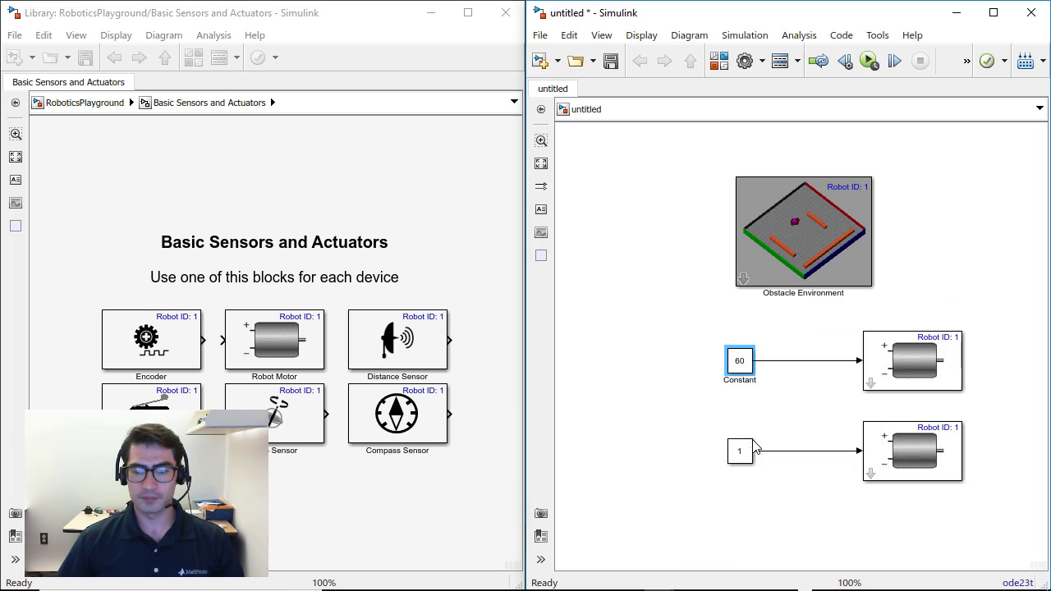
# - Set the lower Constant block's value to 60 as well
pyautogui.doubleClick(739, 451)
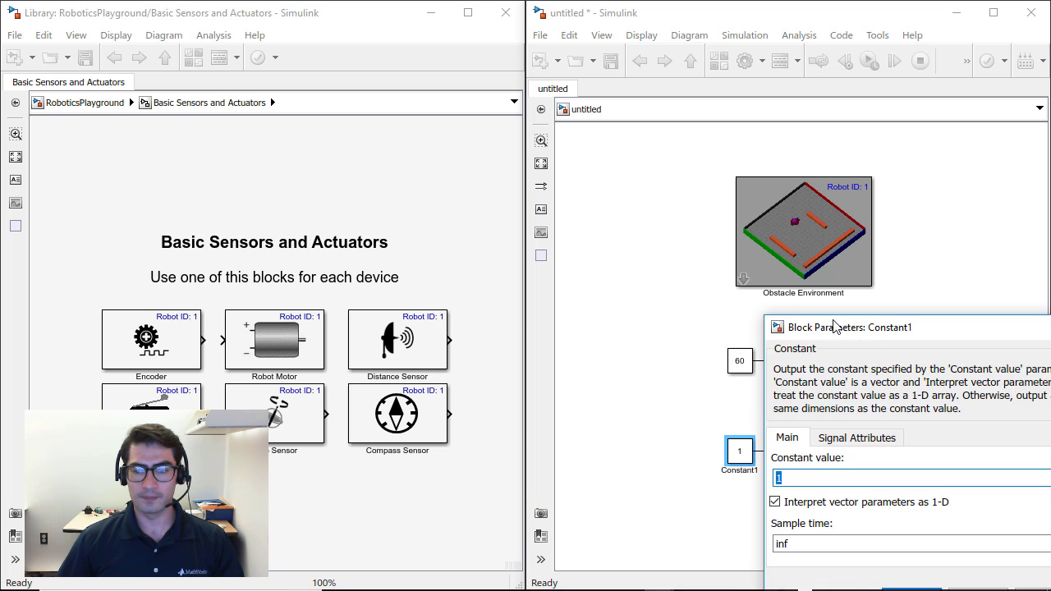
pyautogui.moveTo(850, 328); pyautogui.dragTo(608, 147)
pyautogui.write('60')
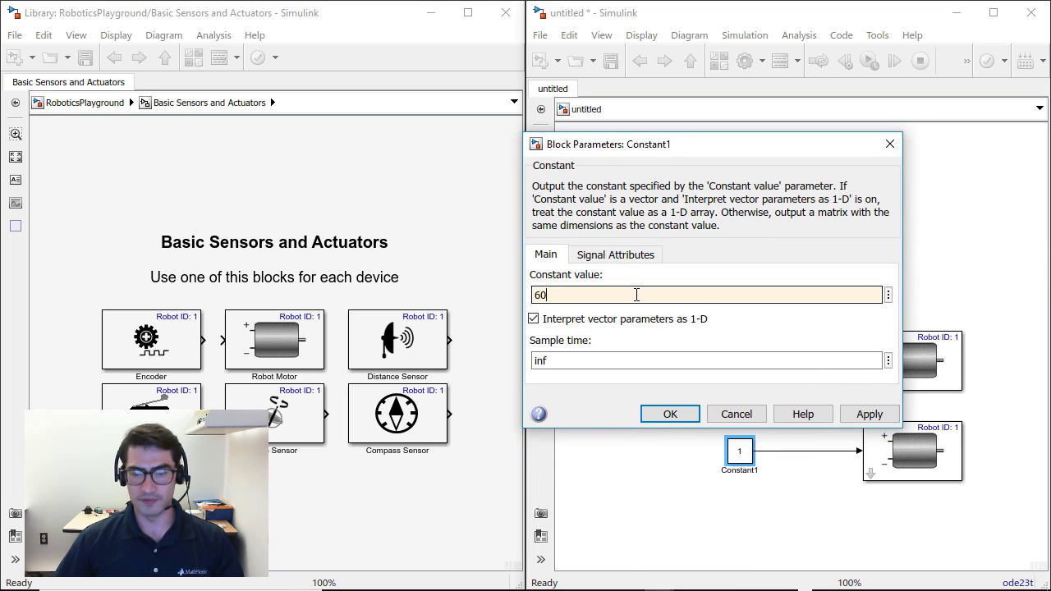
pyautogui.click(669, 413)
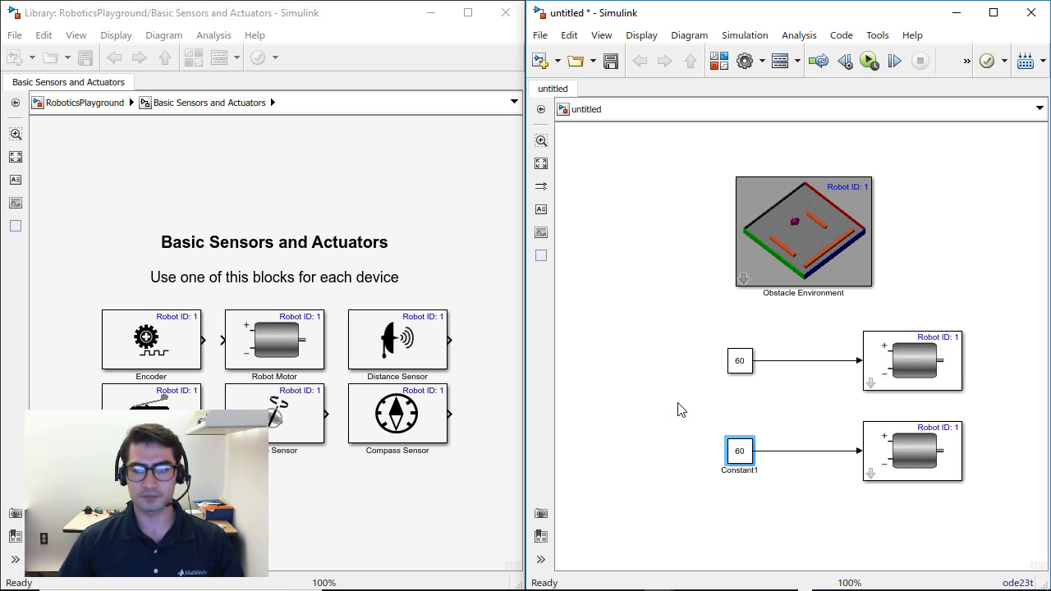
# - Run the simulation and orbit and zoom the Mechanics Explorer view of the arena
pyautogui.click(669, 291)
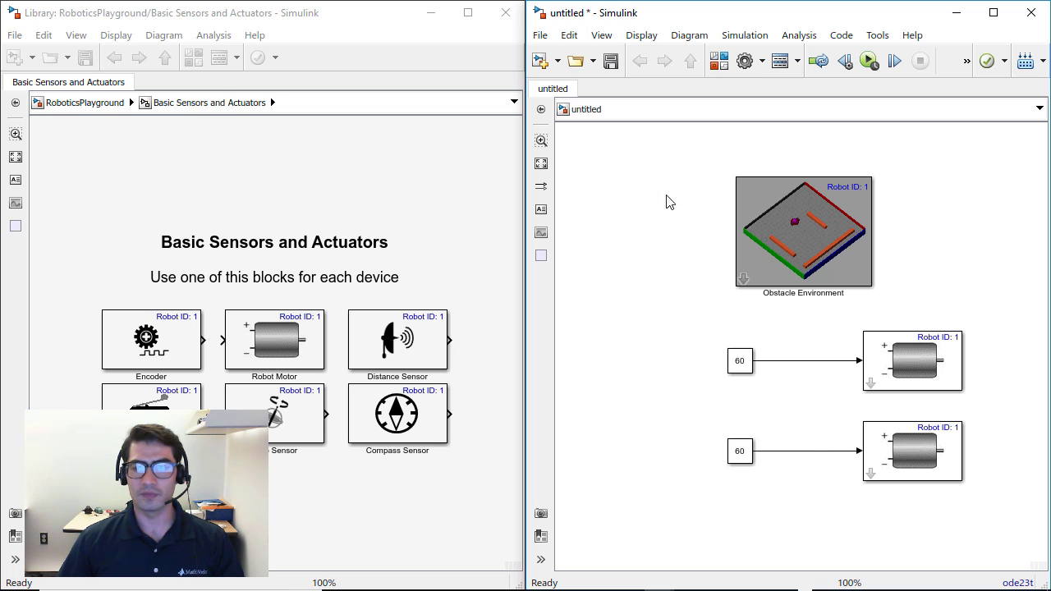
pyautogui.click(869, 61)
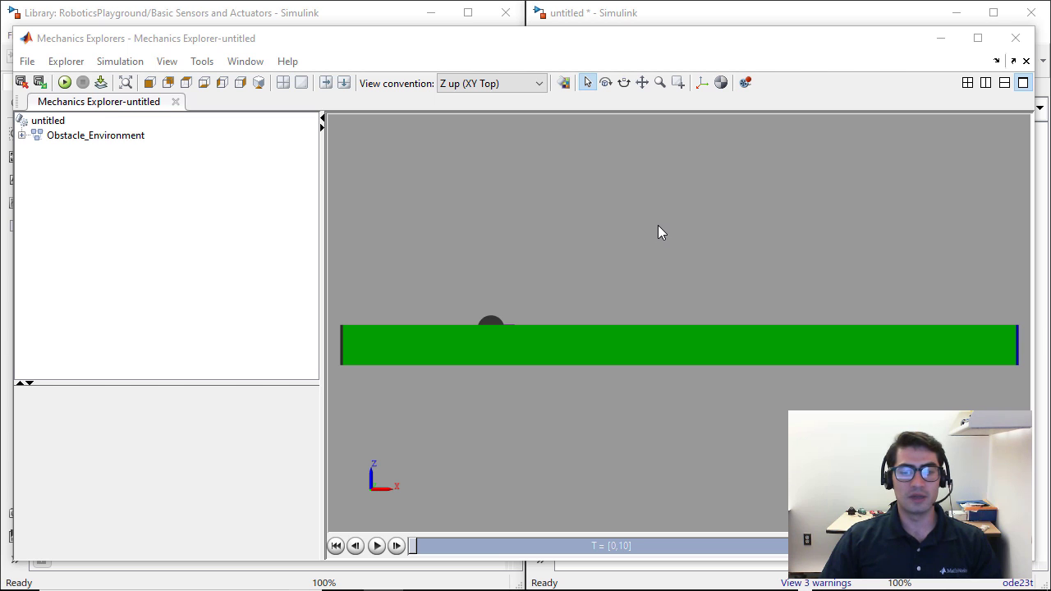
pyautogui.moveTo(665, 216)
pyautogui.mouseDown()
pyautogui.moveTo(658, 241)
pyautogui.moveTo(616, 260)
pyautogui.mouseUp()
pyautogui.scroll(-3, 731, 247)
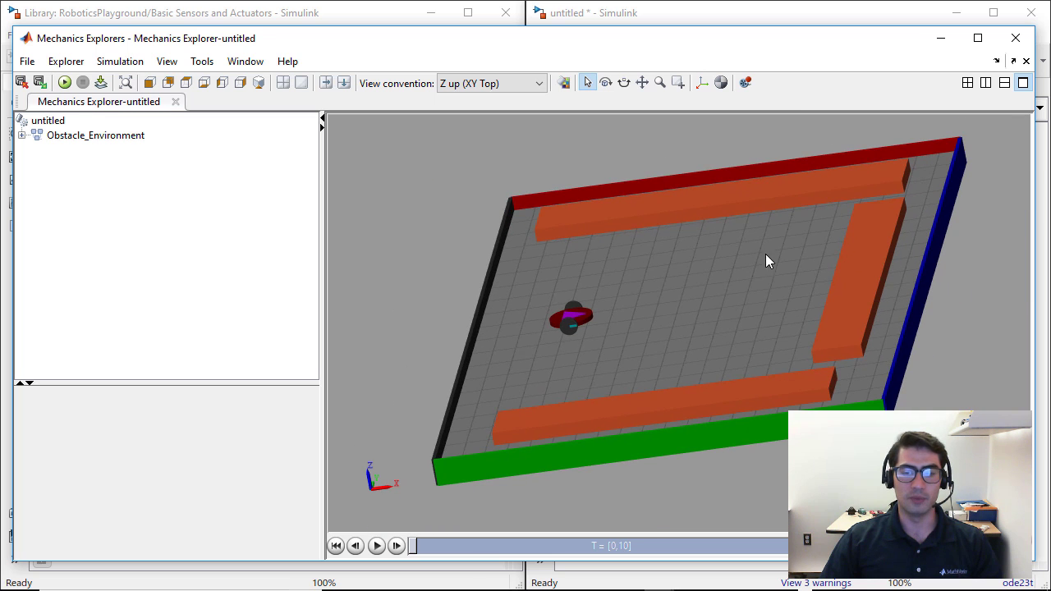
pyautogui.scroll(4, 767, 292)
pyautogui.scroll(-2, 757, 309)
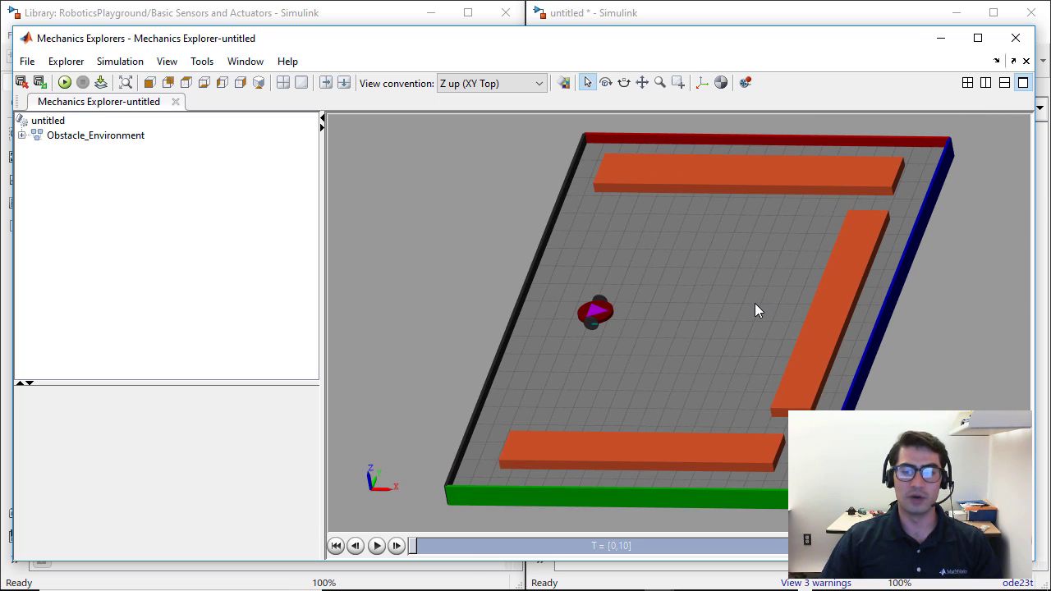
# - Replay the robot's run in Mechanics Explorer, watching it drive toward the orange wall
pyautogui.click(65, 84)
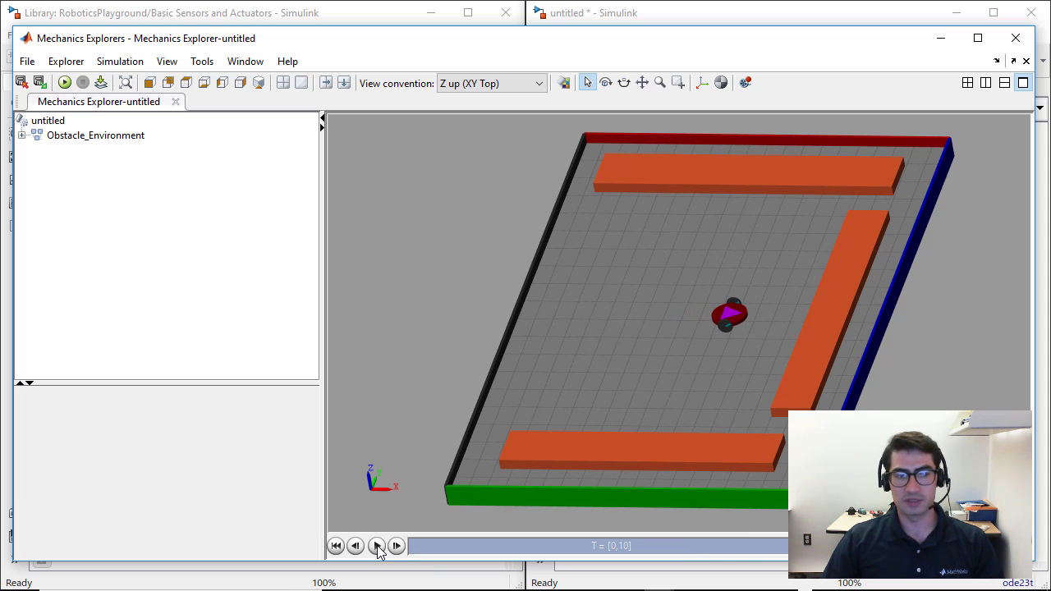
# - Change the model's stop time from 10.0 to 20, then minimize the Simulink window
pyautogui.click(942, 39)
pyautogui.click(993, 12)
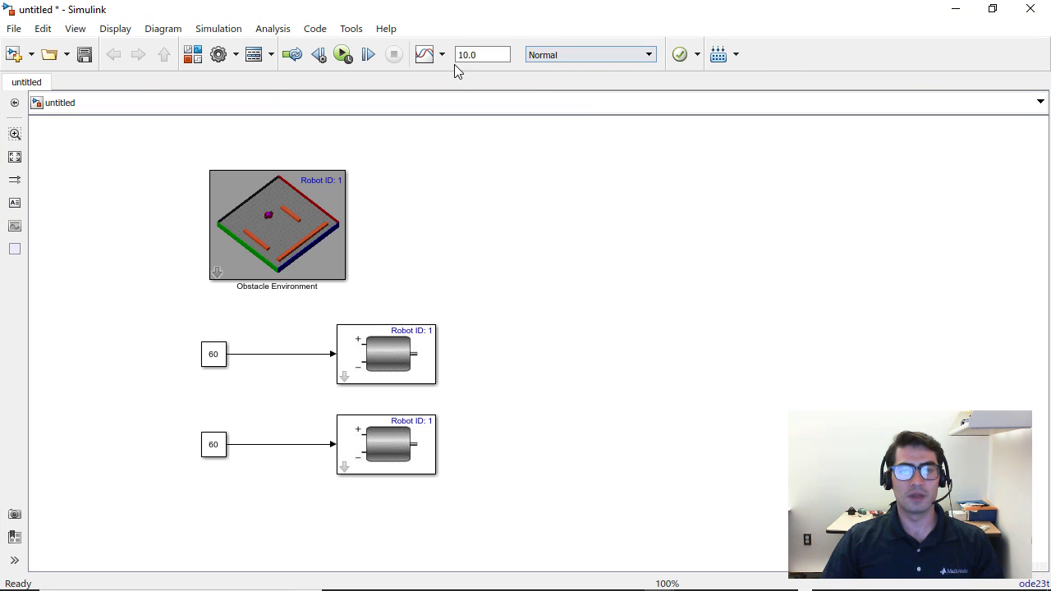
pyautogui.doubleClick(486, 55)
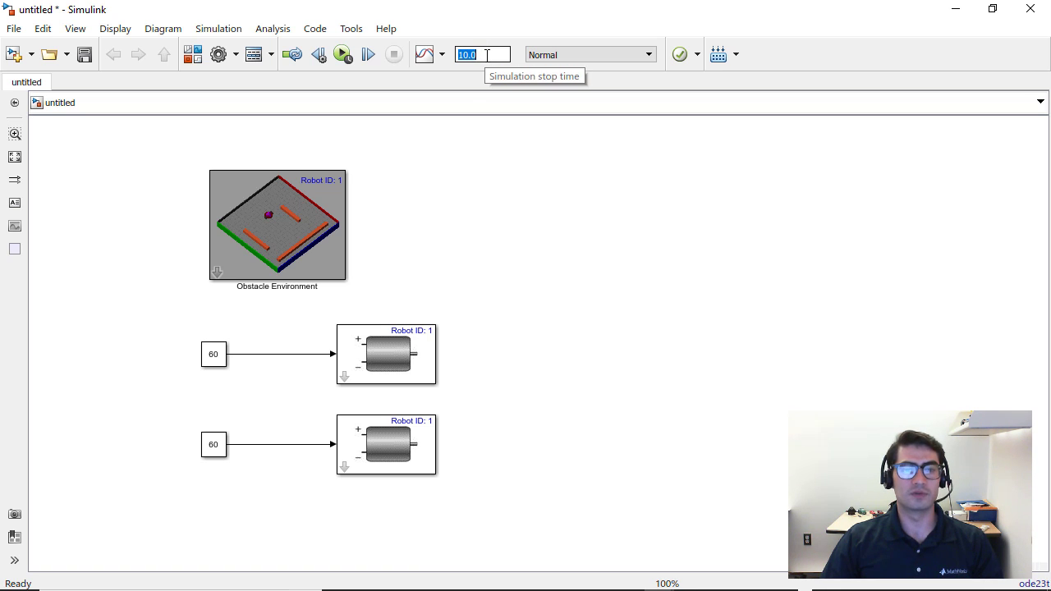
pyautogui.write('inf')
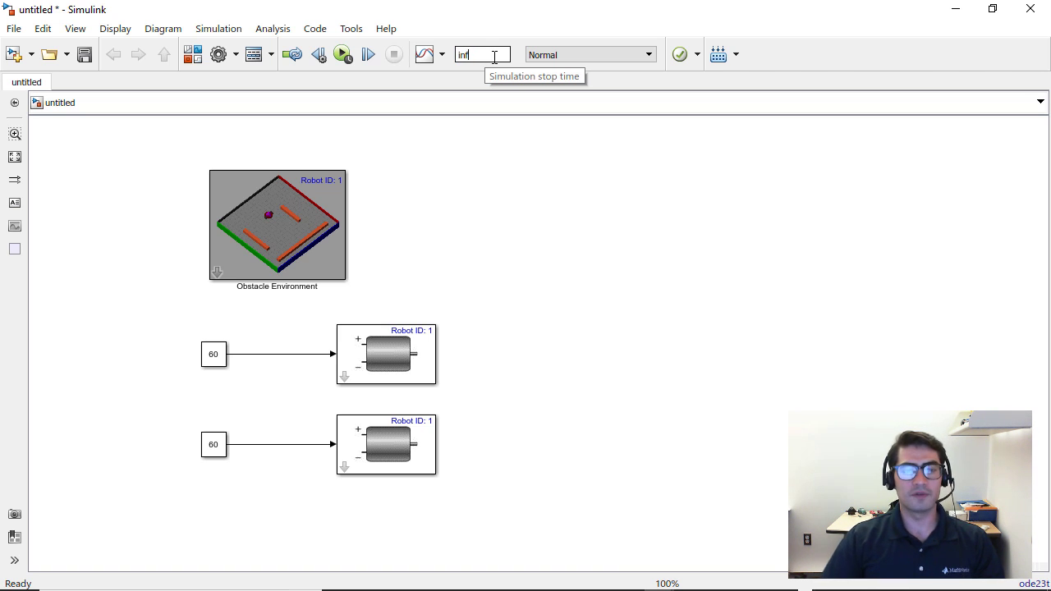
pyautogui.press('BackSpace')
pyautogui.press('BackSpace')
pyautogui.press('BackSpace')
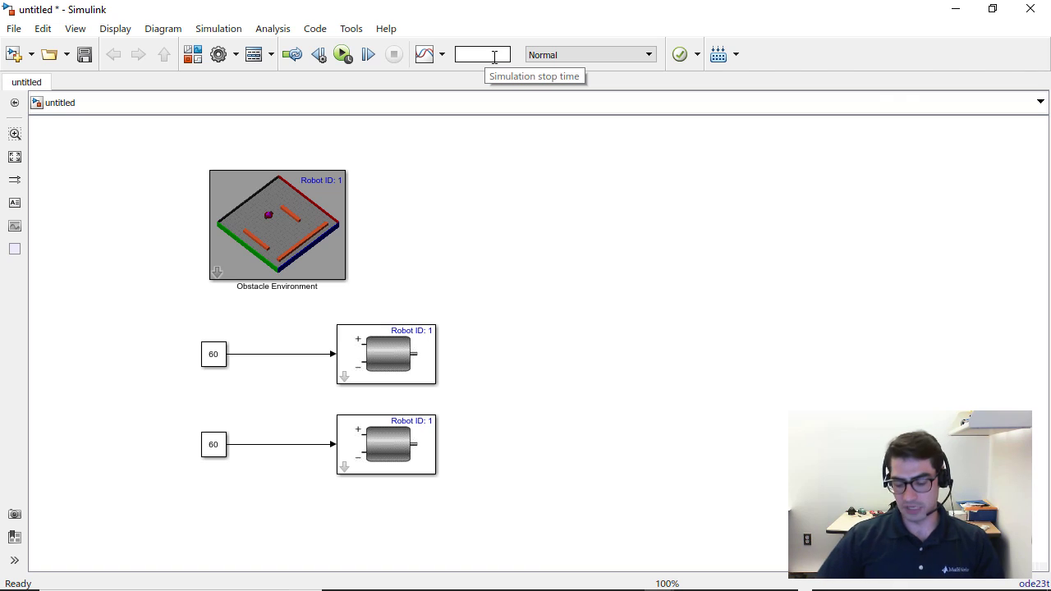
pyautogui.write('20')
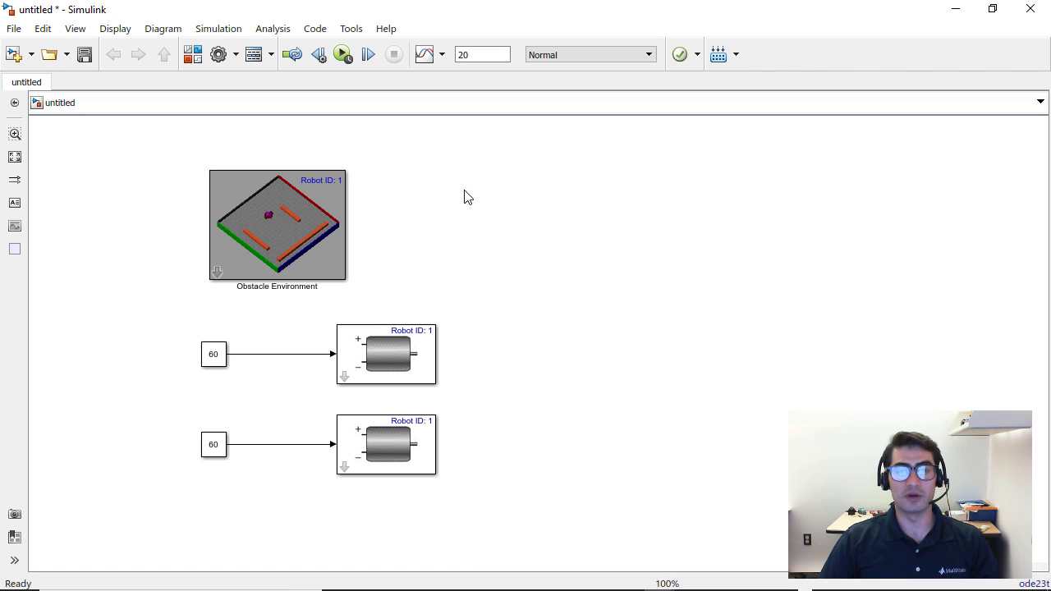
pyautogui.click(954, 12)
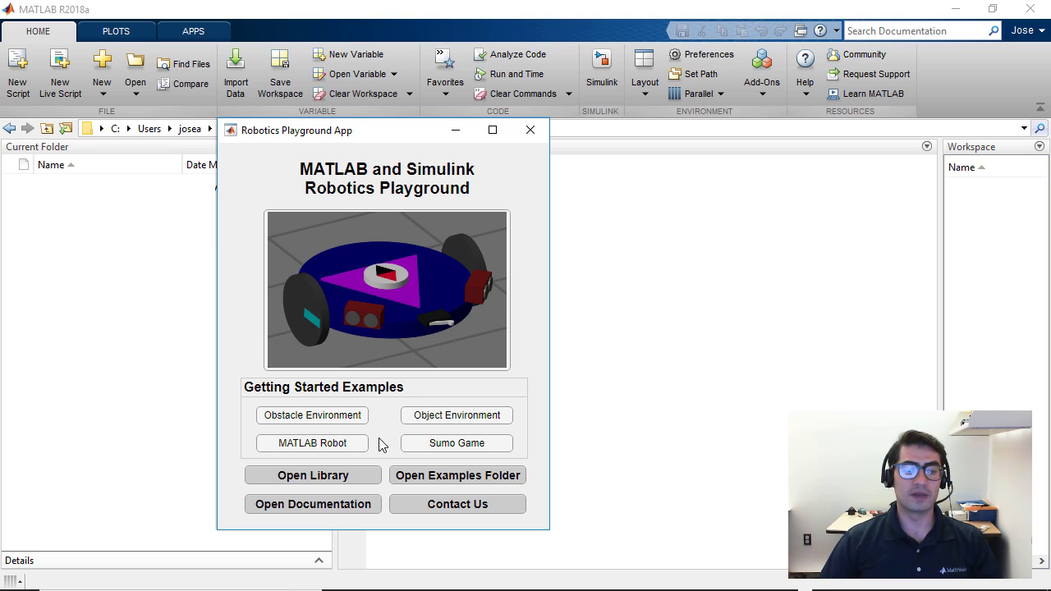
# - Open the Robotics Playground documentation's Encoder page under Basic Sensors and Actuators
pyautogui.click(356, 507)
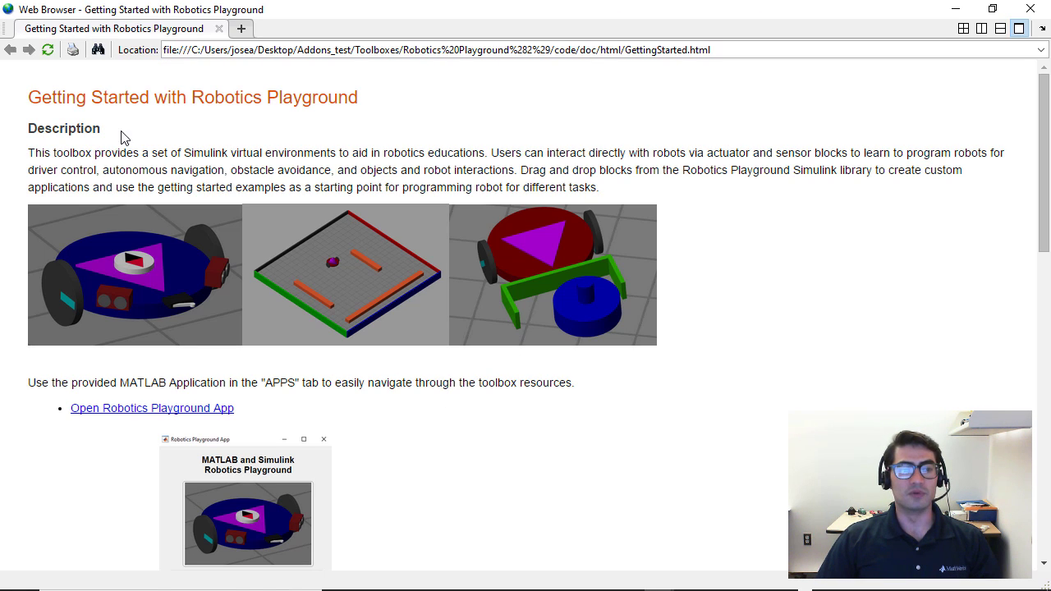
pyautogui.scroll(-3, 148, 161)
pyautogui.scroll(-4, 356, 231)
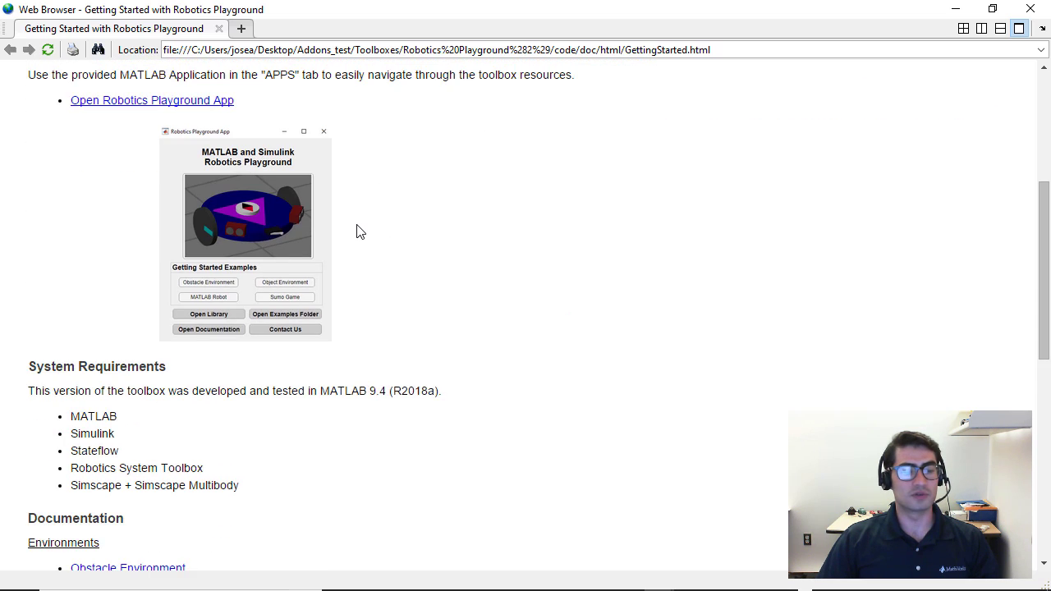
pyautogui.scroll(-1, 285, 247)
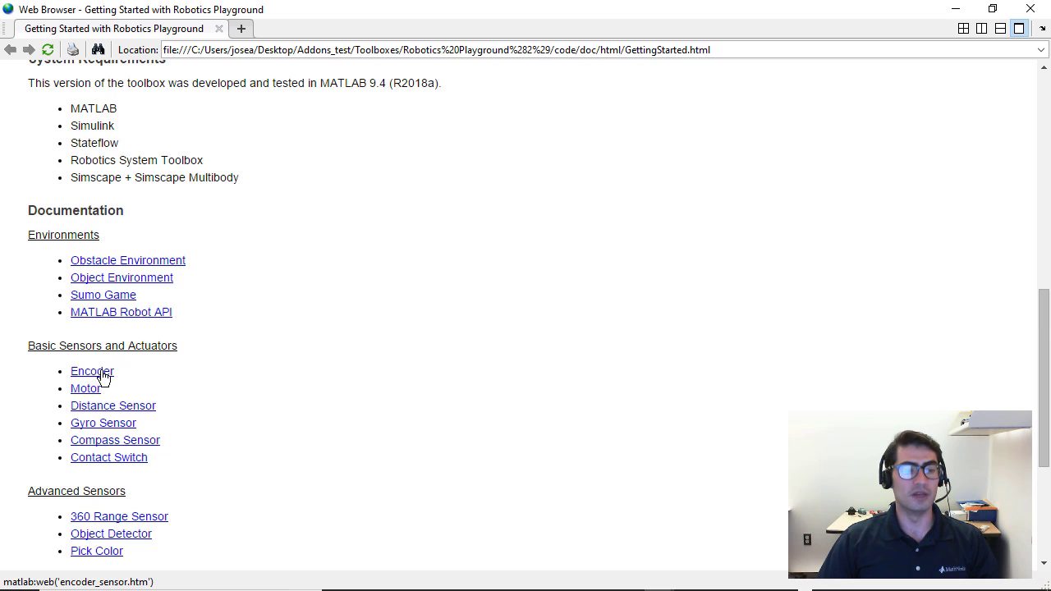
pyautogui.scroll(-2, 101, 374)
pyautogui.click(91, 250)
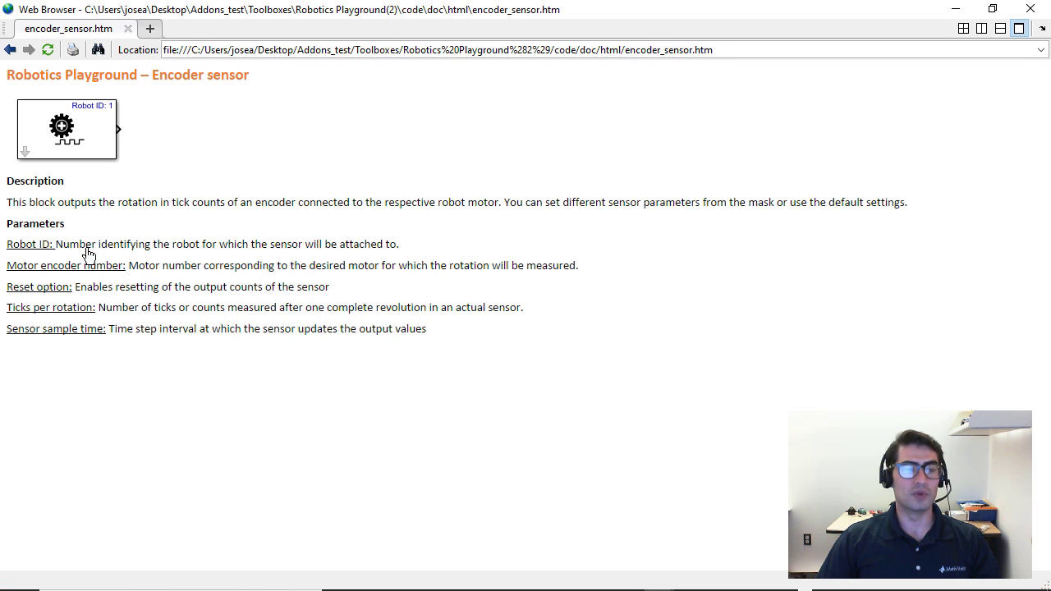